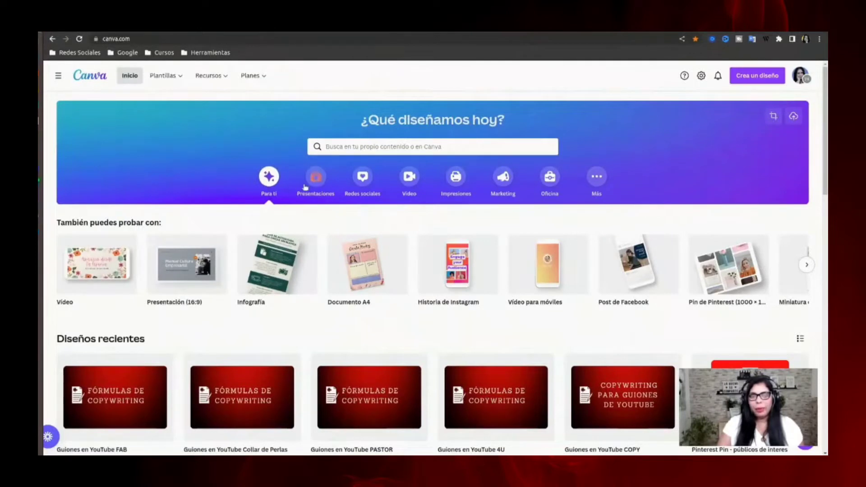
- Start a new Colección de Creación rápida from the popular social media (Redes sociales) design types
{"action": "left_click", "coordinate": [366, 182]}
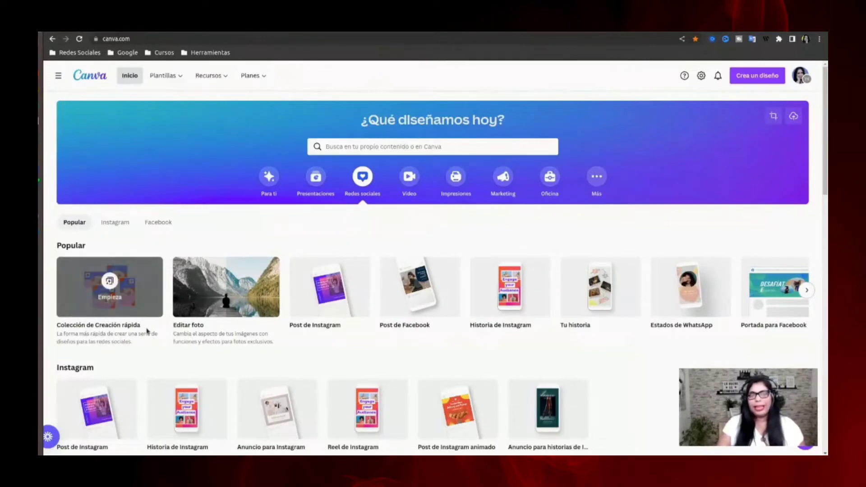
{"action": "left_click", "coordinate": [147, 332]}
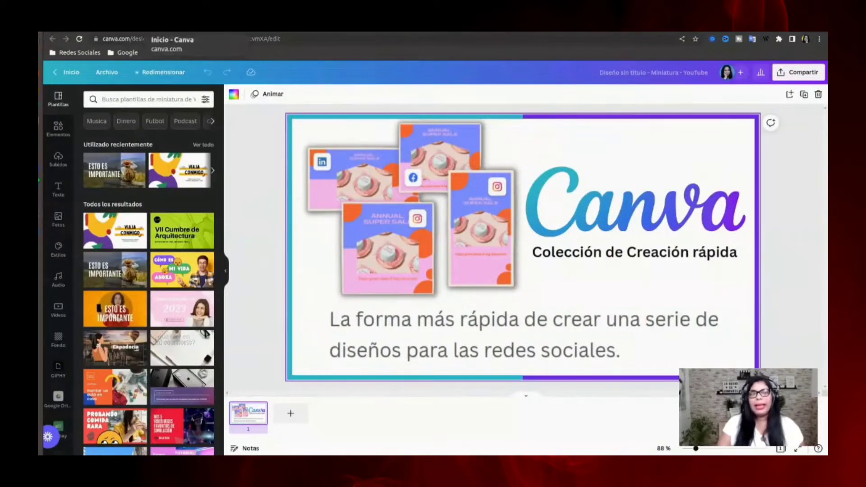
{"action": "left_click", "coordinate": [172, 28]}
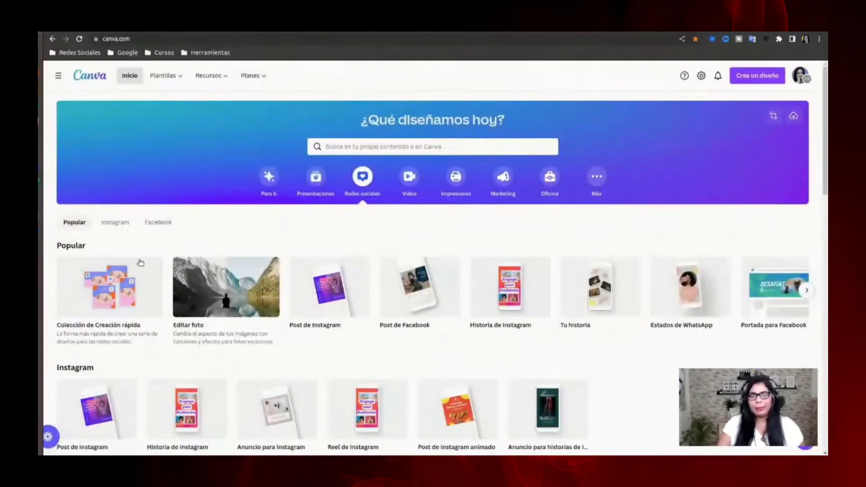
{"action": "mouse_move", "coordinate": [113, 281]}
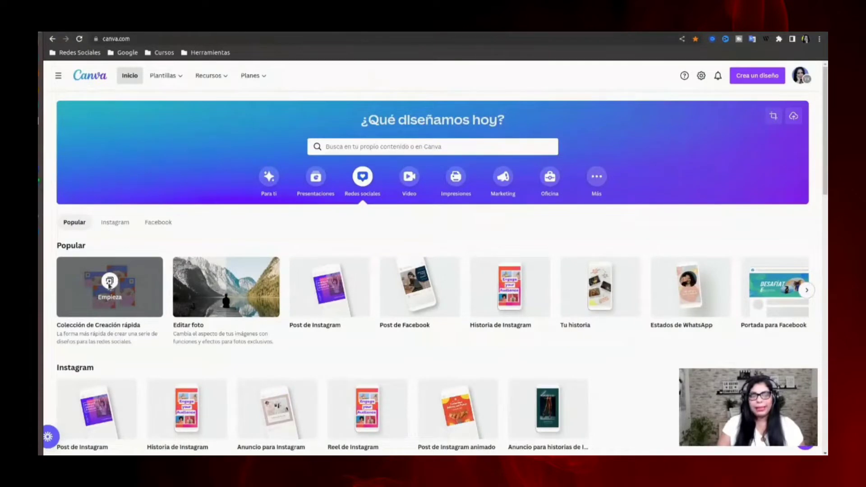
{"action": "left_click", "coordinate": [110, 285]}
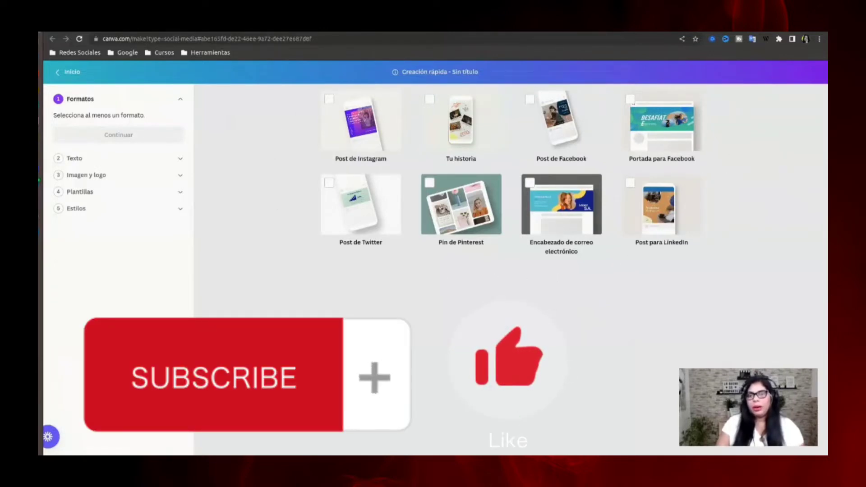
- Select the LinkedIn, Facebook, Instagram and Twitter posts, Tu historia and Pin de Pinterest as formats, and continue to the text stage
{"action": "left_click", "coordinate": [631, 184]}
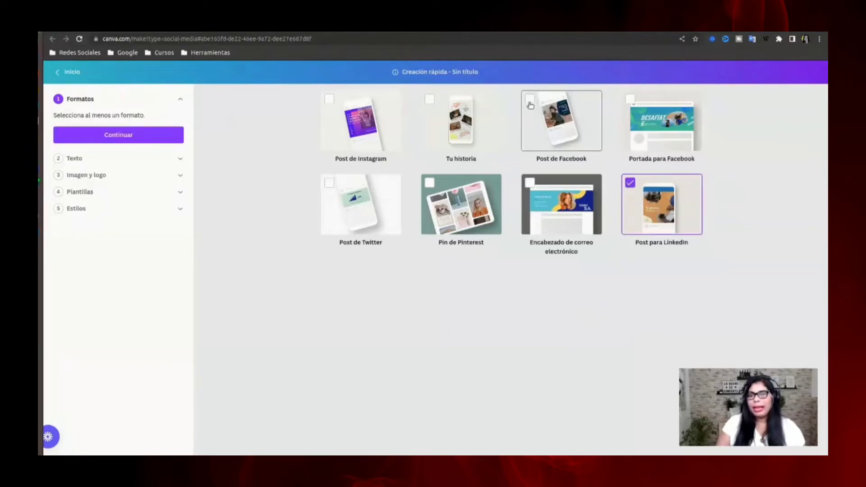
{"action": "left_click", "coordinate": [529, 100]}
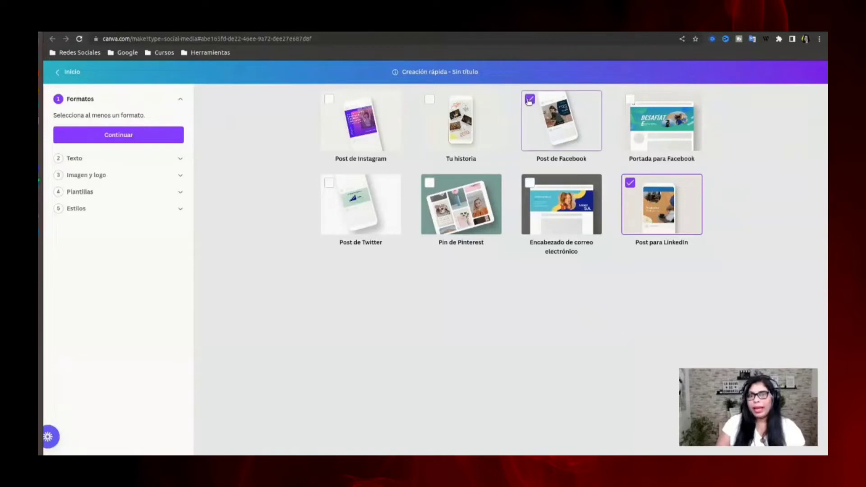
{"action": "left_click", "coordinate": [430, 99]}
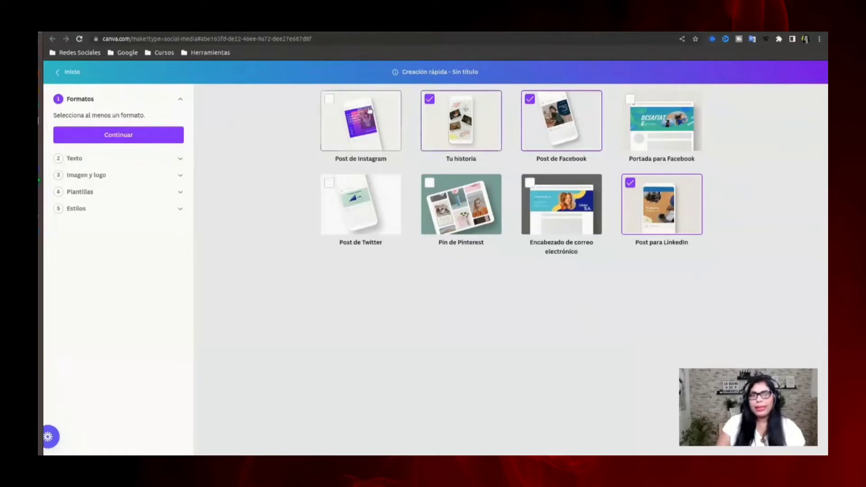
{"action": "left_click", "coordinate": [333, 104]}
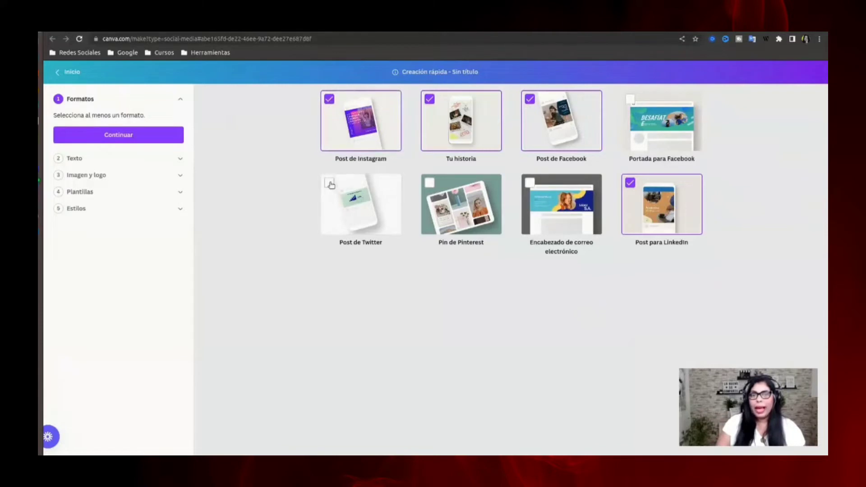
{"action": "left_click", "coordinate": [330, 184]}
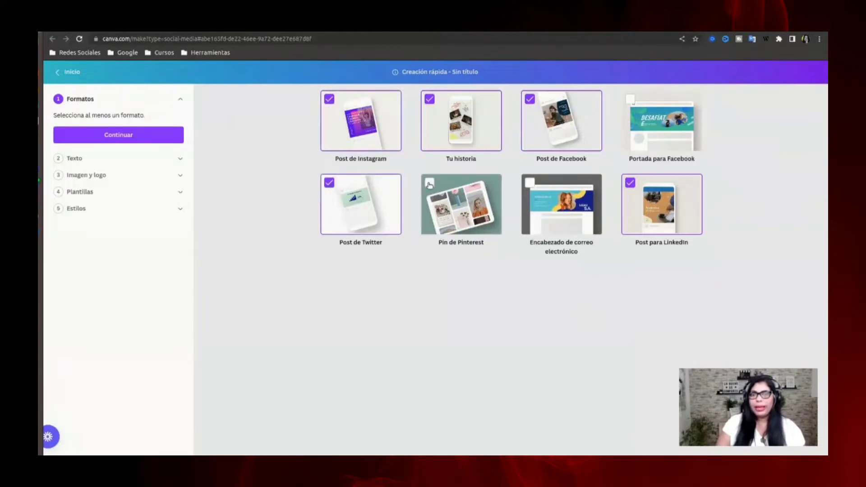
{"action": "left_click", "coordinate": [430, 184]}
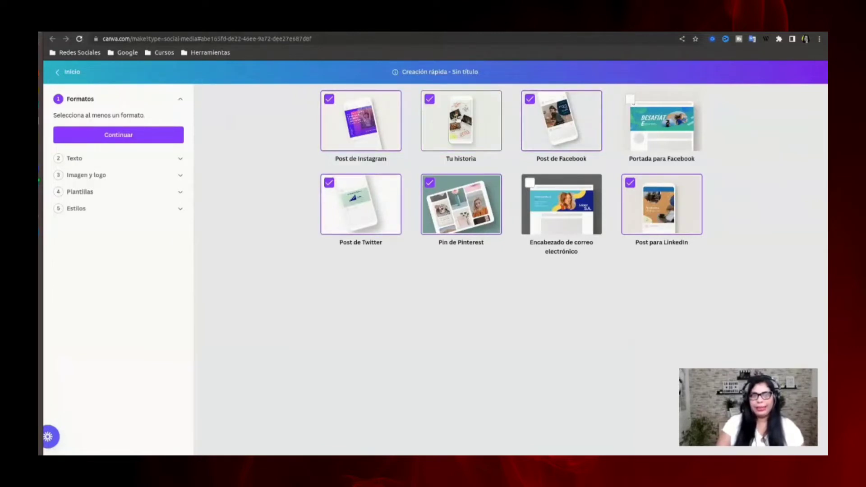
{"action": "left_click", "coordinate": [128, 139]}
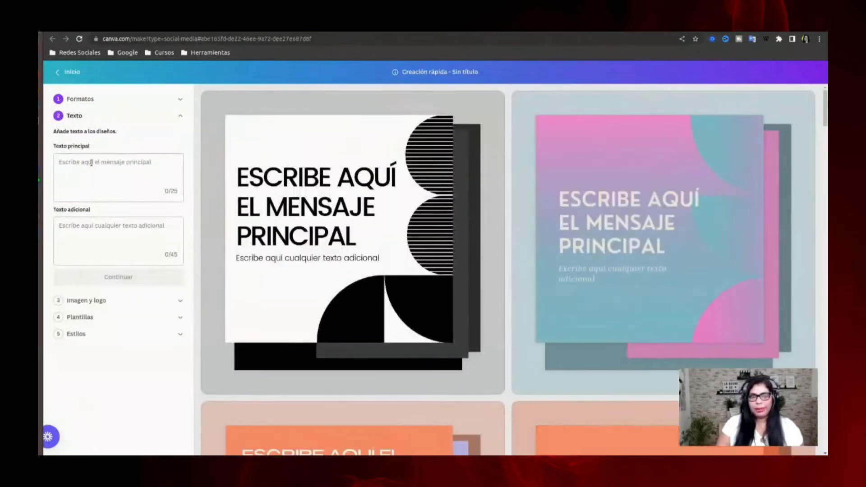
- Enter "Nuevo video en Youtube" as the main text of the designs
{"action": "left_click", "coordinate": [92, 162]}
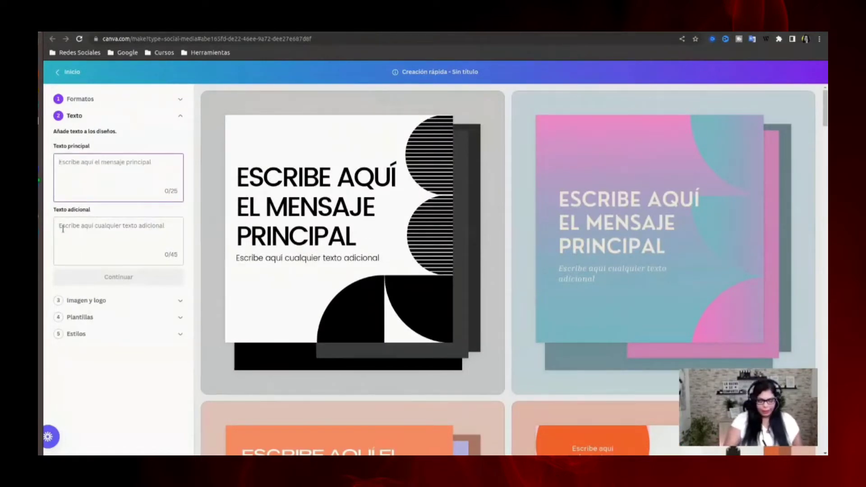
{"action": "type", "text": "Nuevo"}
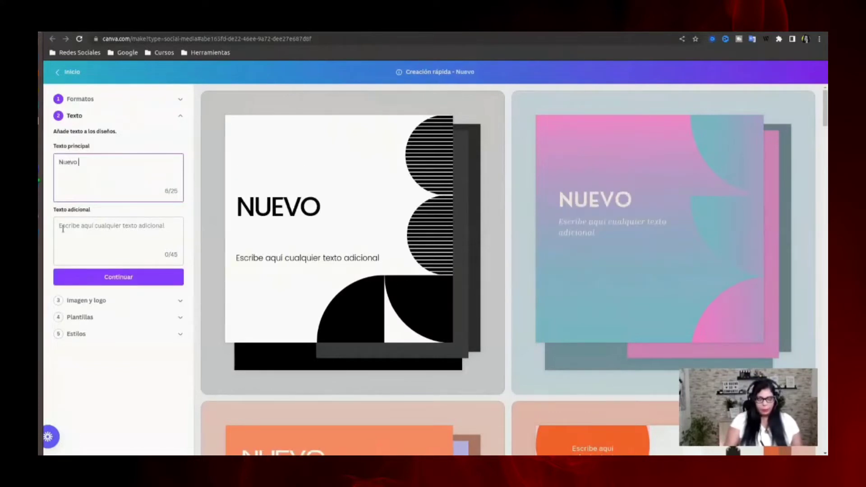
{"action": "type", "text": " video en "}
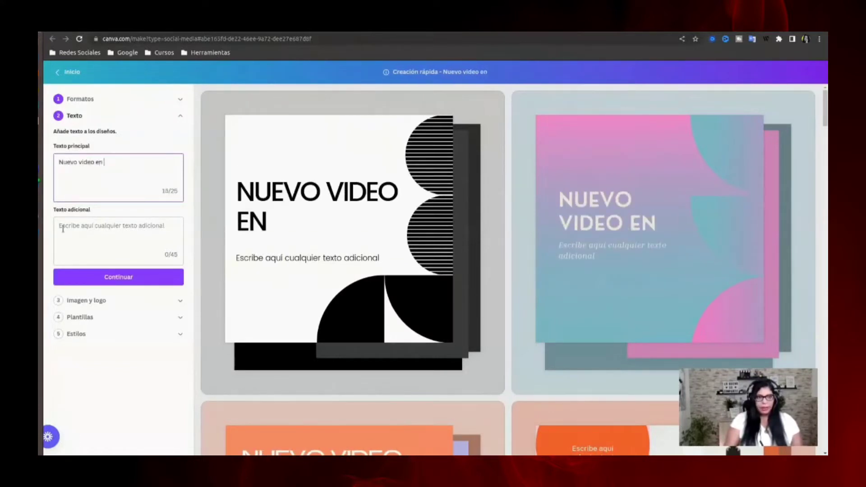
{"action": "type", "text": "Yout"}
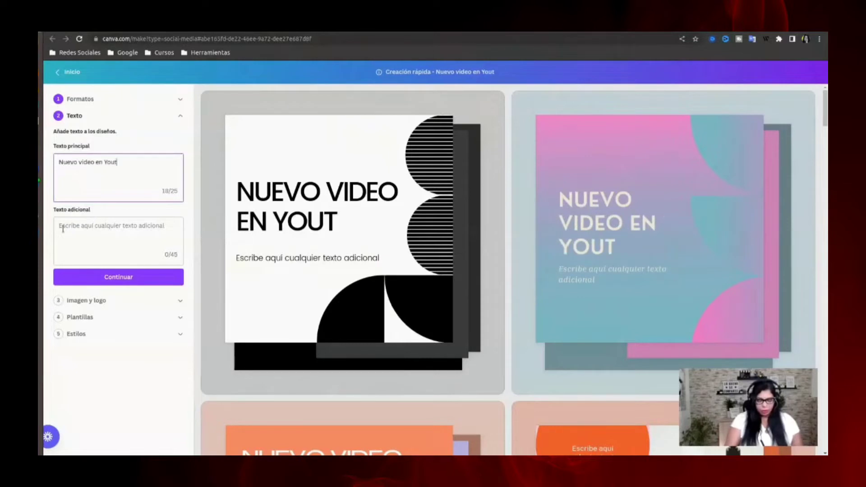
{"action": "type", "text": "ube"}
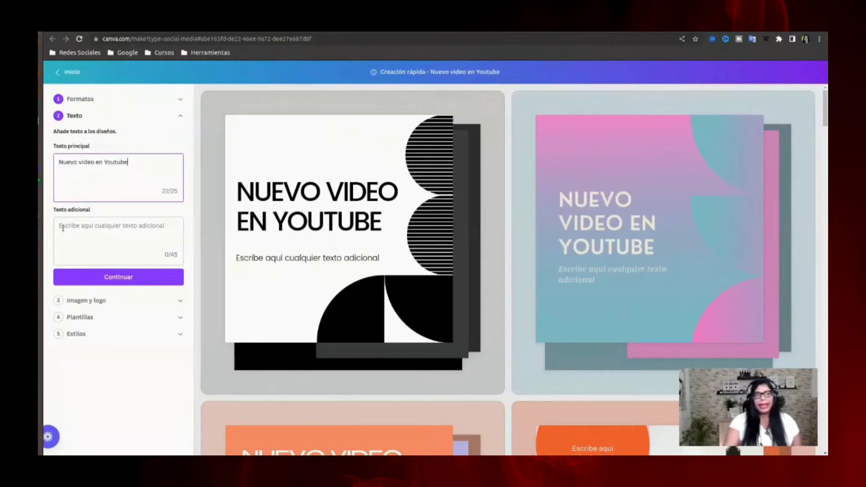
- Enter "Haz varios post de una sola vez con Canva" as the additional text of the designs
{"action": "left_click", "coordinate": [89, 225]}
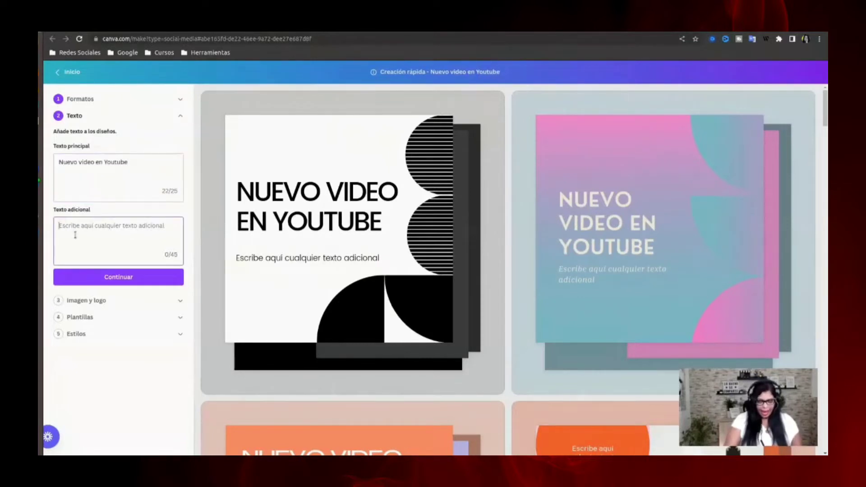
{"action": "type", "text": "Haz"}
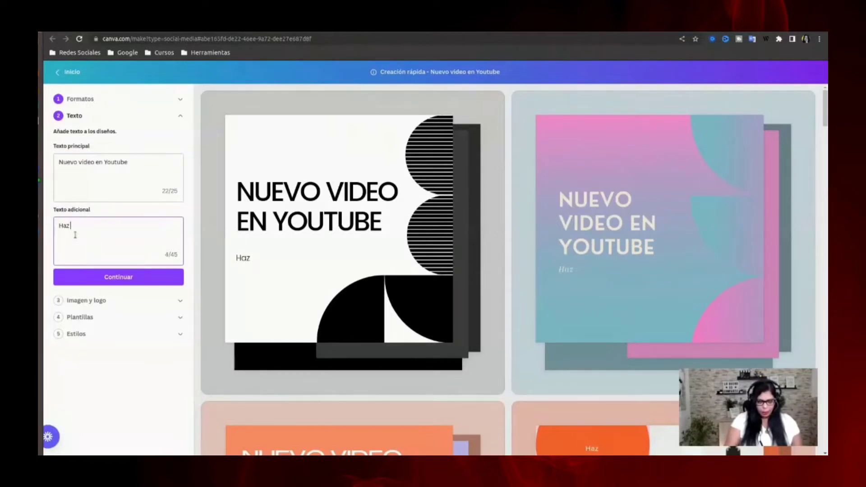
{"action": "type", "text": "varios pos"}
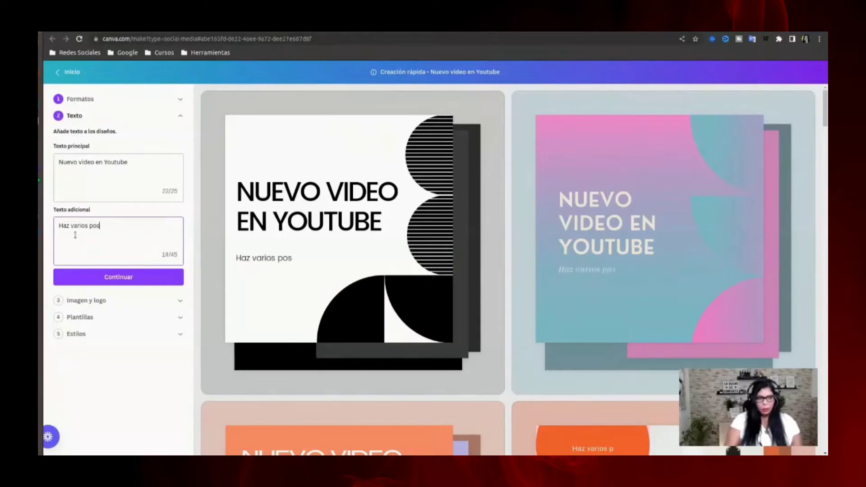
{"action": "type", "text": "t en una s"}
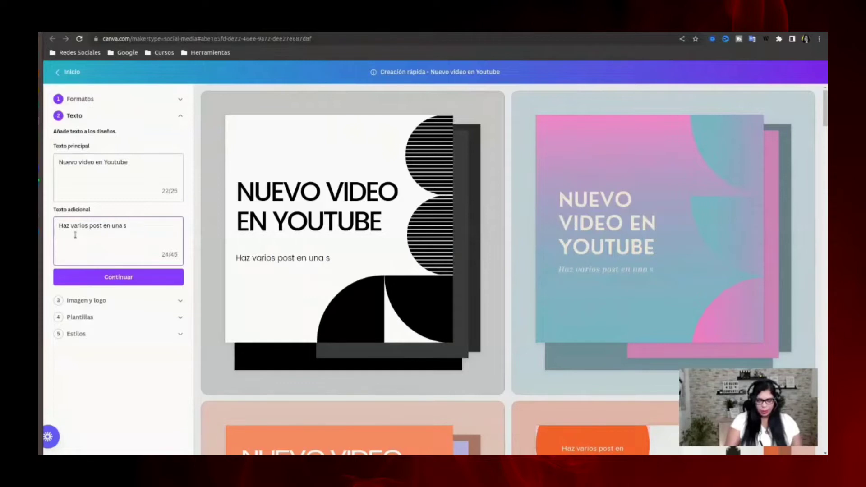
{"action": "key", "text": "BackSpace"}
{"action": "key", "text": "BackSpace"}
{"action": "key", "text": "BackSpace"}
{"action": "key", "text": "BackSpace"}
{"action": "key", "text": "BackSpace"}
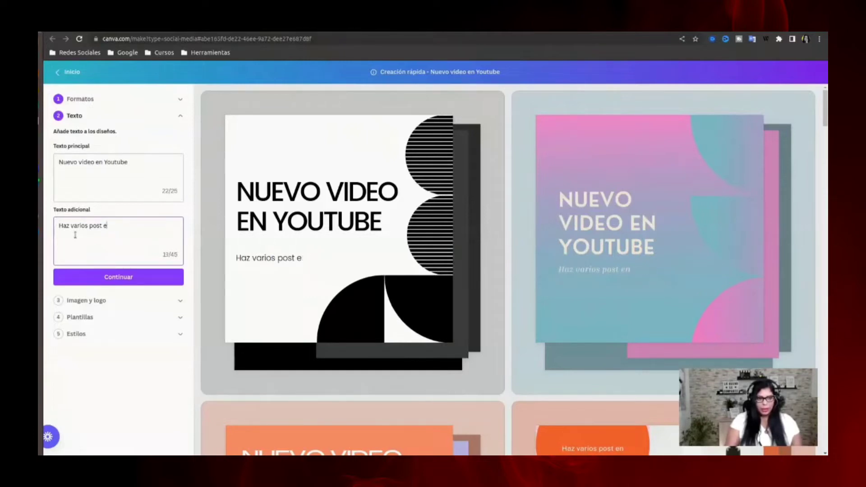
{"action": "type", "text": "de una s"}
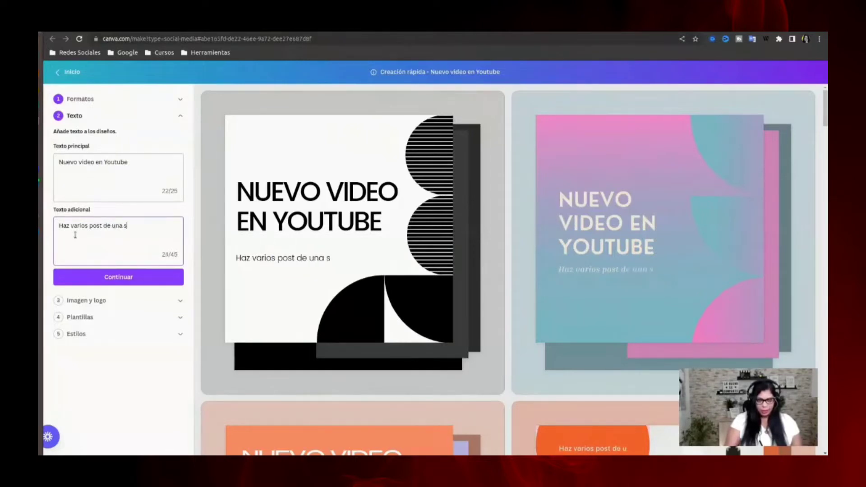
{"action": "type", "text": "ola vez con "}
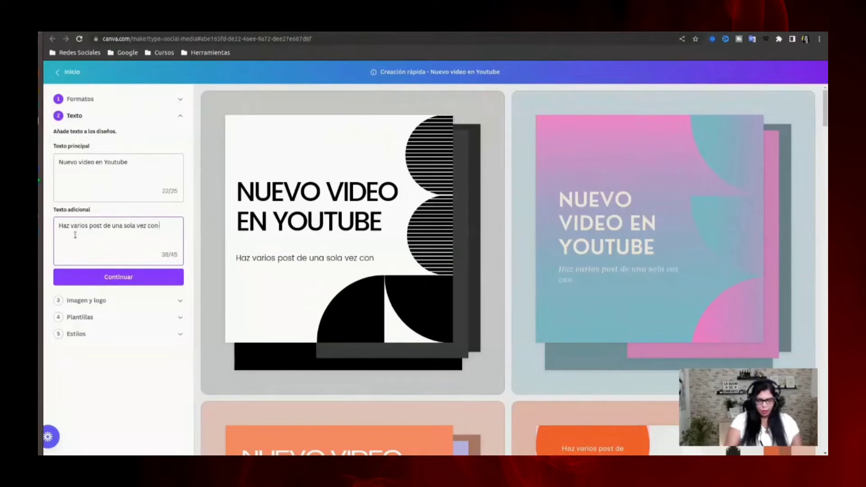
{"action": "type", "text": "Cna"}
{"action": "key", "text": "BackSpace"}
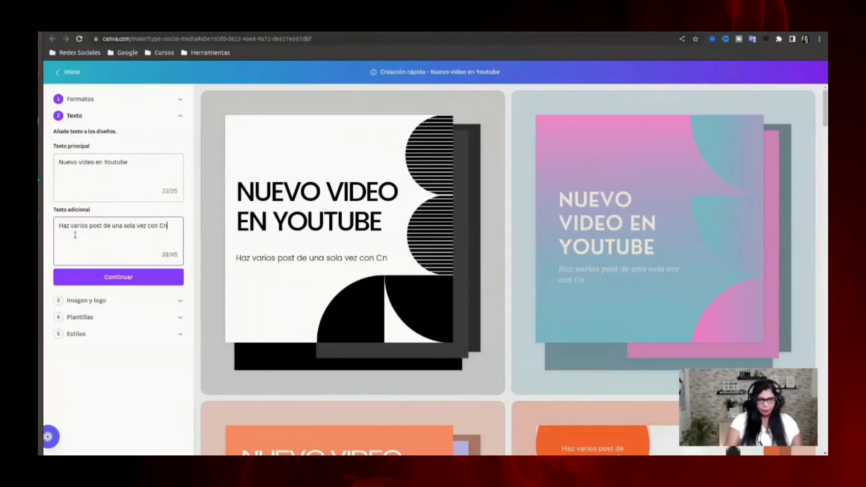
{"action": "type", "text": "nva"}
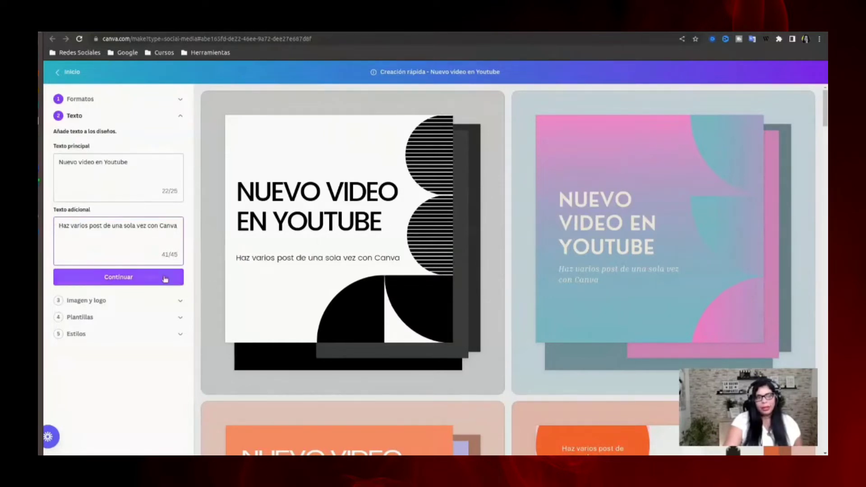
- Try exceeding the main text's 25-character limit with filler letters, and remove them again
{"action": "left_click", "coordinate": [130, 163]}
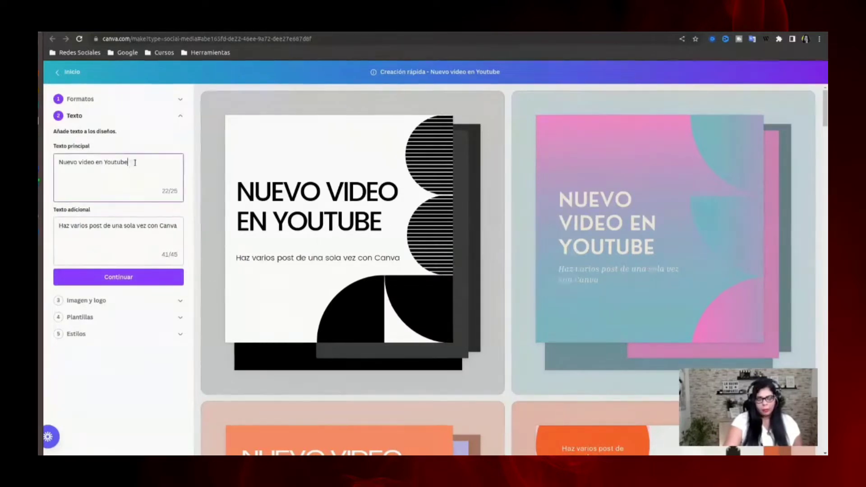
{"action": "type", "text": "hhjhffwjpf"}
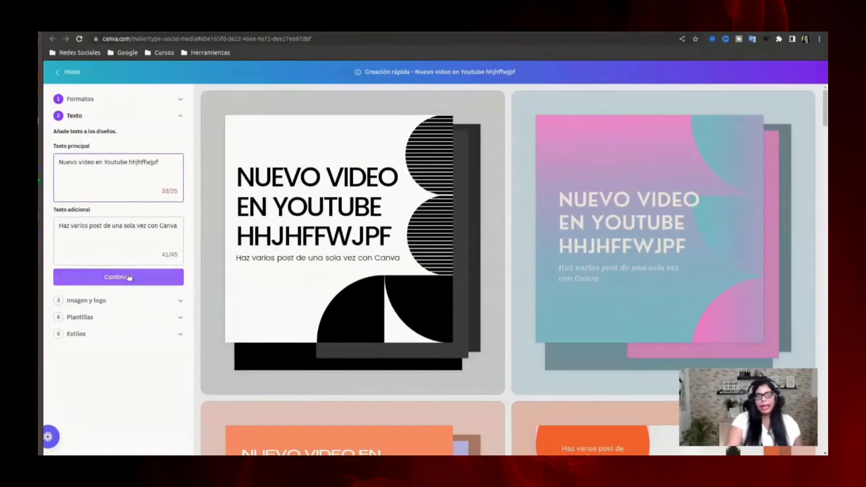
{"action": "key", "text": "BackSpace"}
{"action": "key", "text": "BackSpace"}
{"action": "key", "text": "BackSpace"}
{"action": "key", "text": "BackSpace"}
{"action": "key", "text": "BackSpace"}
{"action": "key", "text": "BackSpace"}
{"action": "key", "text": "BackSpace"}
{"action": "key", "text": "BackSpace"}
{"action": "key", "text": "BackSpace"}
{"action": "key", "text": "BackSpace"}
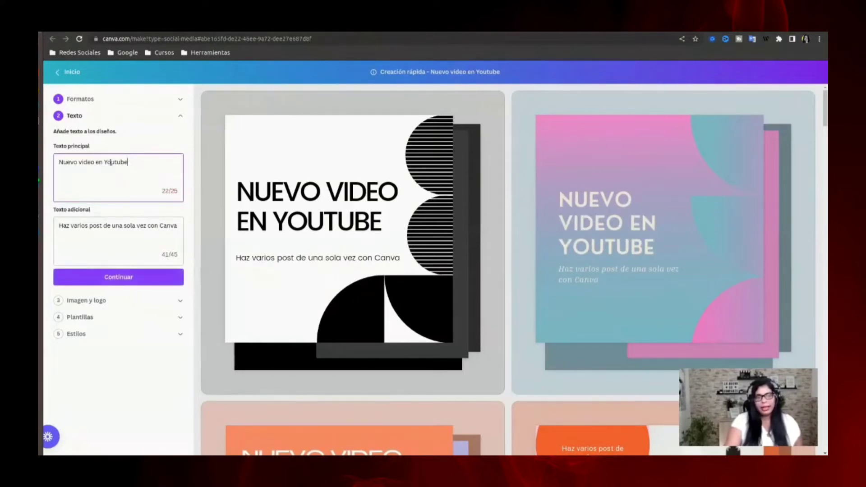
- Correct the last word of the main text to "YouTube" and continue to the image and logo stage
{"action": "key", "text": "BackSpace"}
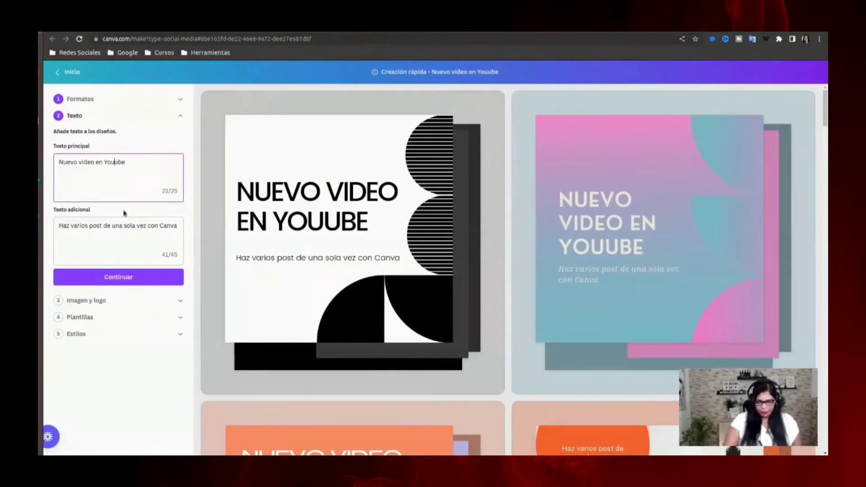
{"action": "type", "text": "T"}
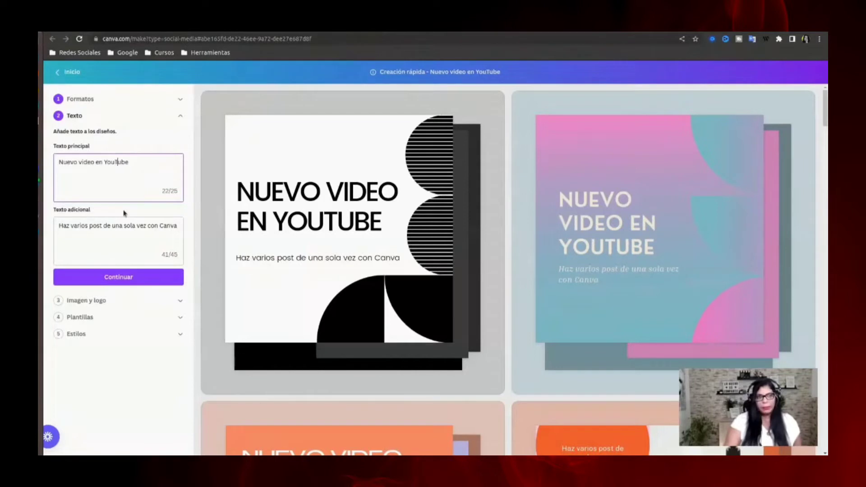
{"action": "left_click", "coordinate": [130, 281]}
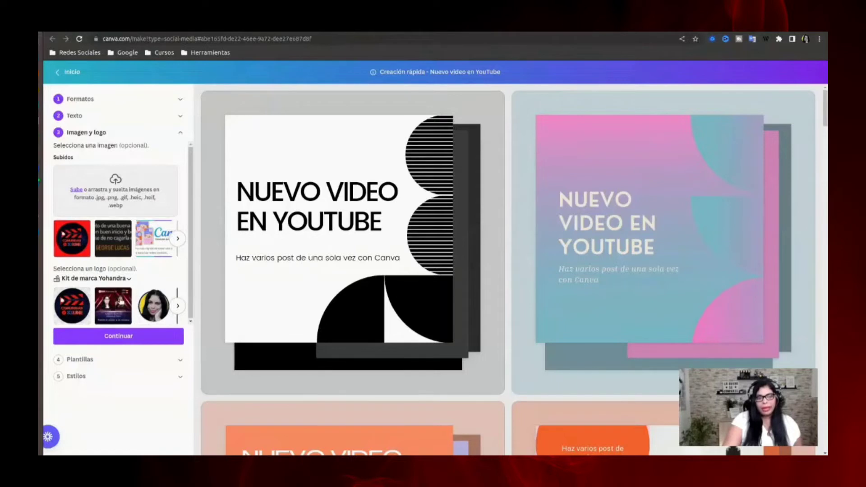
- Try the round clapperboard logo from the brand kit on the designs, and replace it with the round portrait photo
{"action": "left_click", "coordinate": [121, 301]}
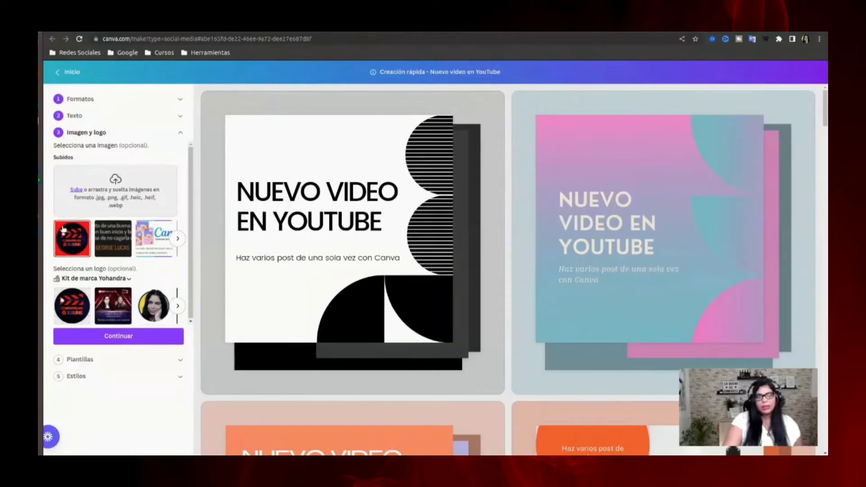
{"action": "left_click", "coordinate": [71, 311]}
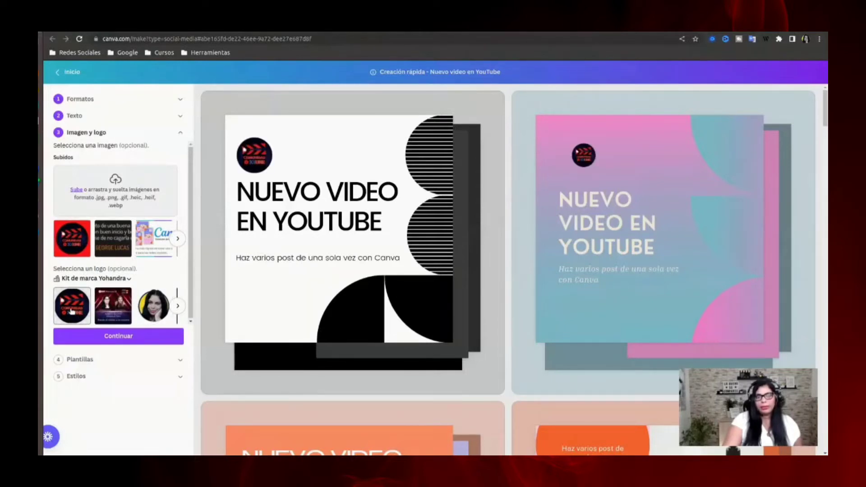
{"action": "left_click", "coordinate": [147, 316]}
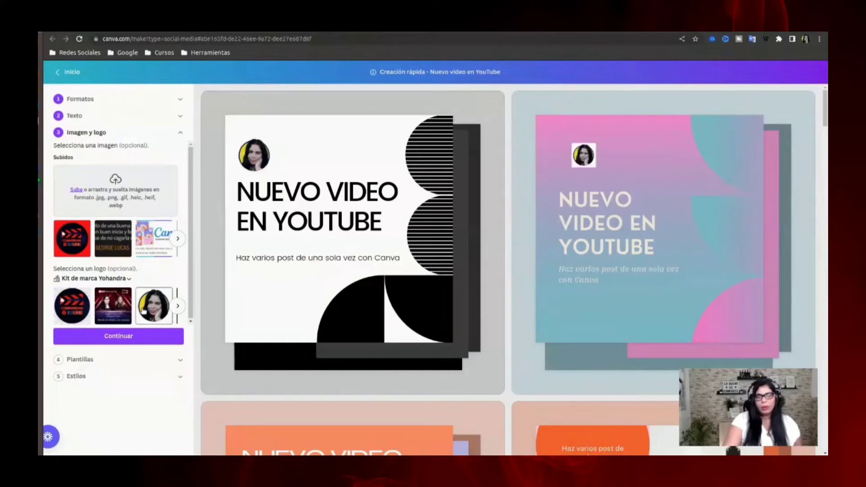
- Browse the uploaded images and add the Canva "Colección de Creación rápida" picture to the designs
{"action": "left_click", "coordinate": [152, 251]}
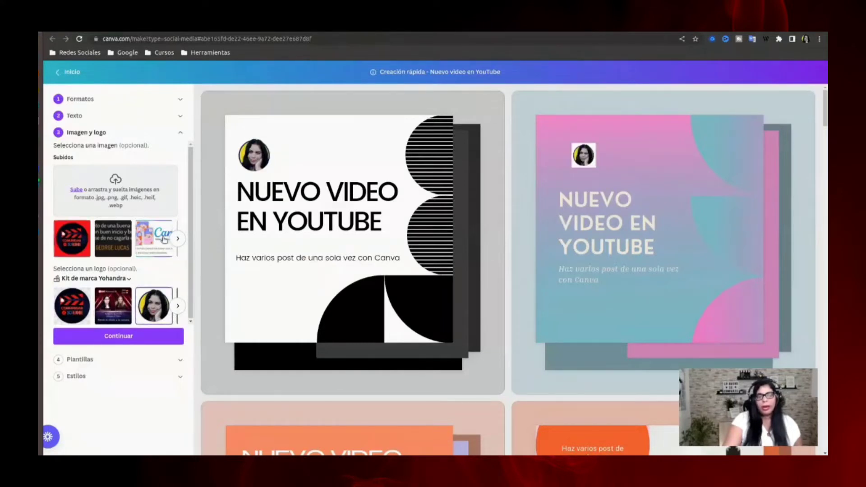
{"action": "left_click", "coordinate": [178, 240]}
{"action": "left_click", "coordinate": [178, 239]}
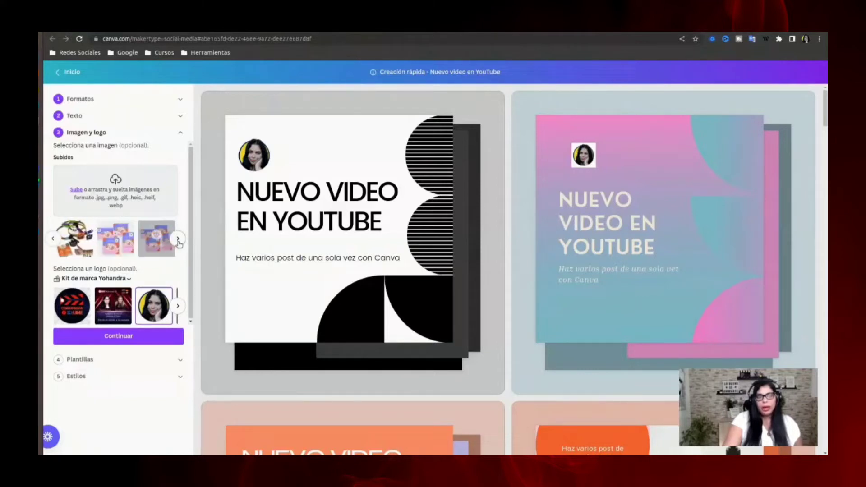
{"action": "left_click", "coordinate": [178, 239]}
{"action": "left_click", "coordinate": [178, 239]}
{"action": "left_click", "coordinate": [48, 241]}
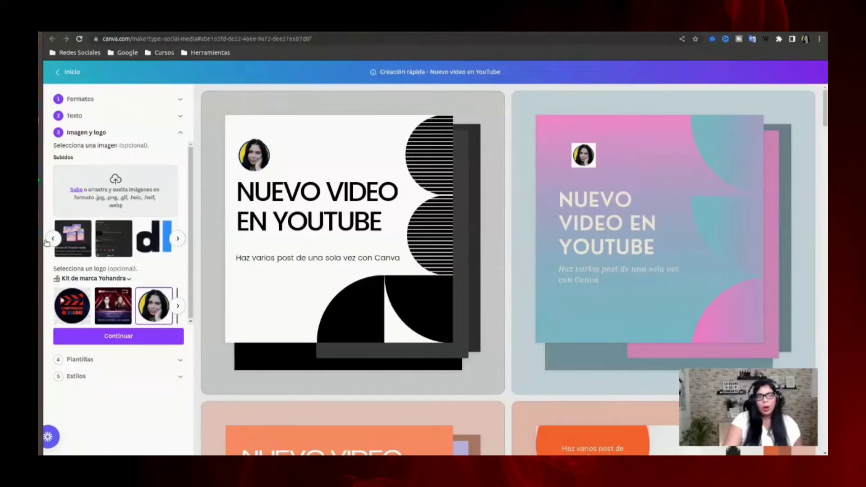
{"action": "left_click", "coordinate": [47, 242]}
{"action": "left_click", "coordinate": [48, 242]}
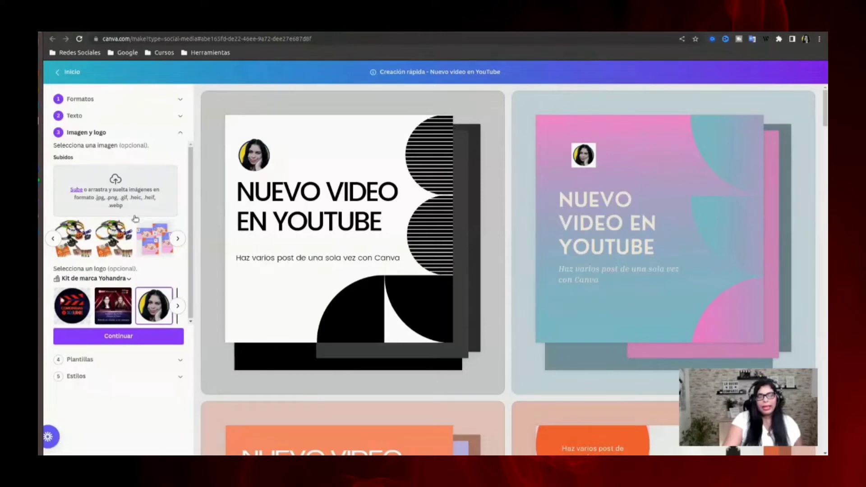
{"action": "left_click", "coordinate": [53, 239]}
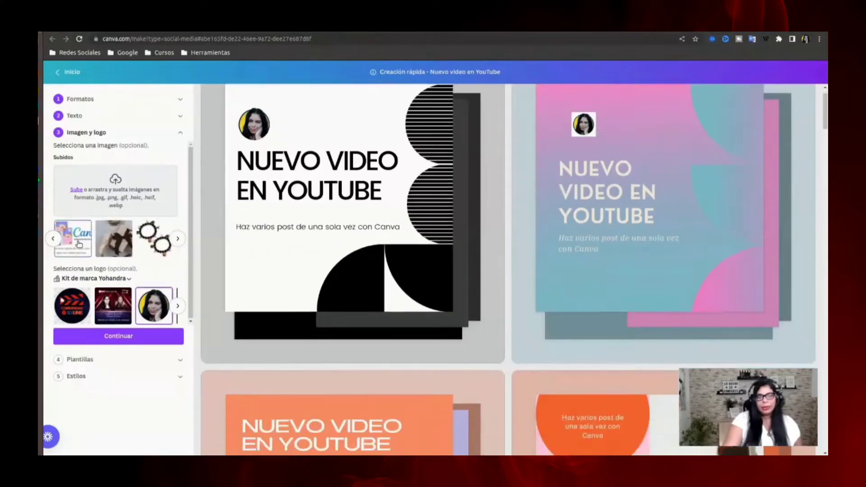
{"action": "left_click", "coordinate": [79, 244]}
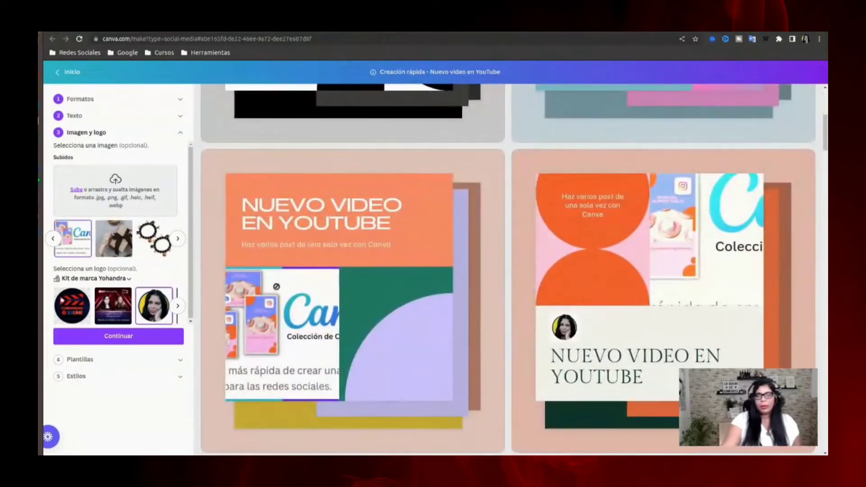
- Remove the round portrait logo from the designs, review the previews, and continue to the template stage
{"action": "scroll", "coordinate": [371, 280], "scroll_direction": "up", "scroll_amount": 3}
{"action": "scroll", "coordinate": [372, 281], "scroll_direction": "up", "scroll_amount": 3}
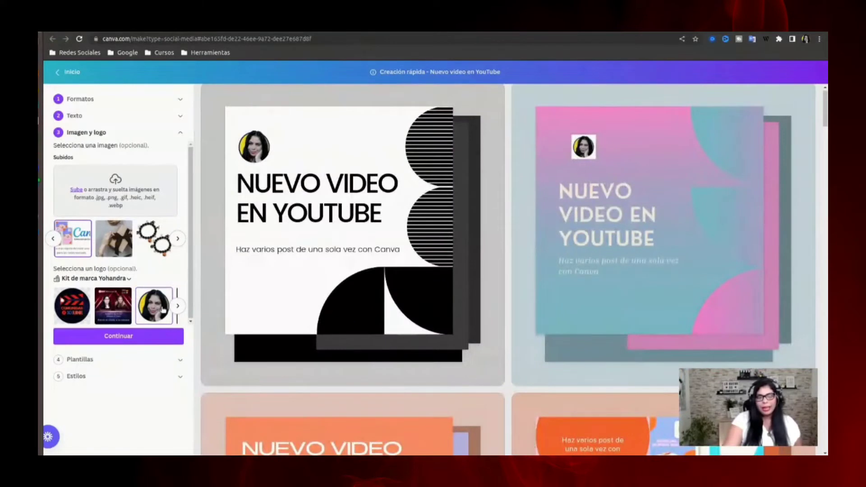
{"action": "left_click", "coordinate": [163, 310]}
{"action": "scroll", "coordinate": [343, 203], "scroll_direction": "down", "scroll_amount": 1}
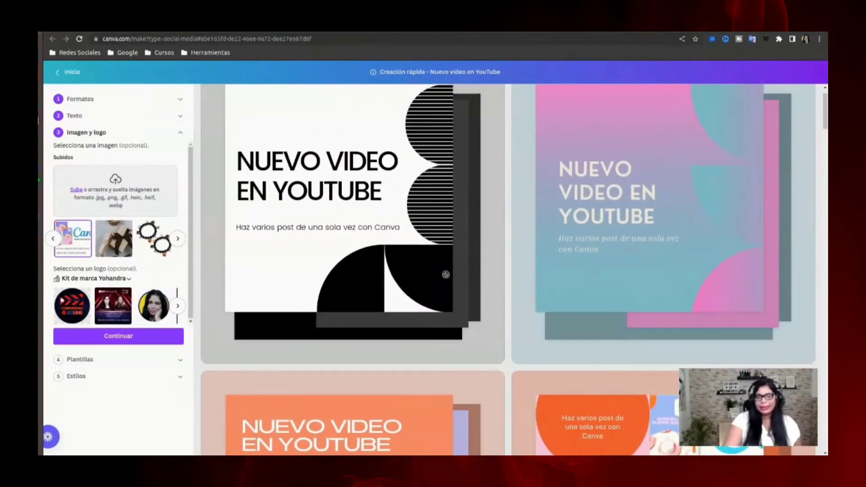
{"action": "scroll", "coordinate": [440, 276], "scroll_direction": "down", "scroll_amount": 6}
{"action": "scroll", "coordinate": [431, 278], "scroll_direction": "down", "scroll_amount": 1}
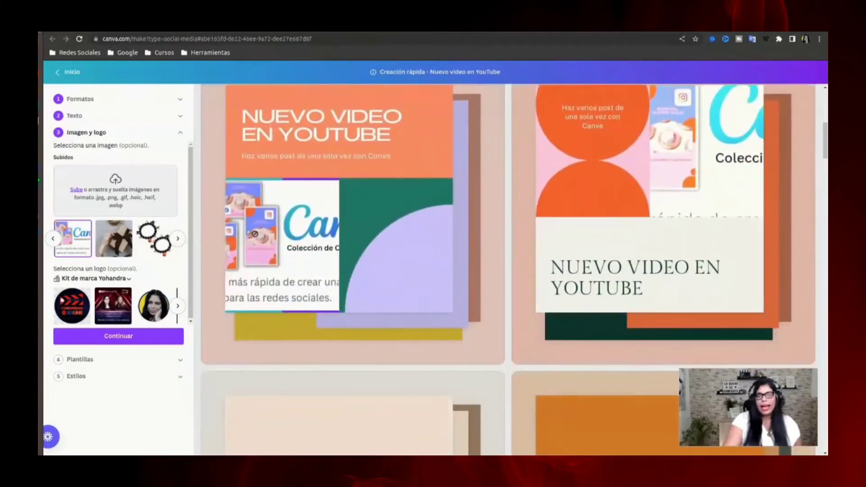
{"action": "scroll", "coordinate": [404, 302], "scroll_direction": "down", "scroll_amount": 10}
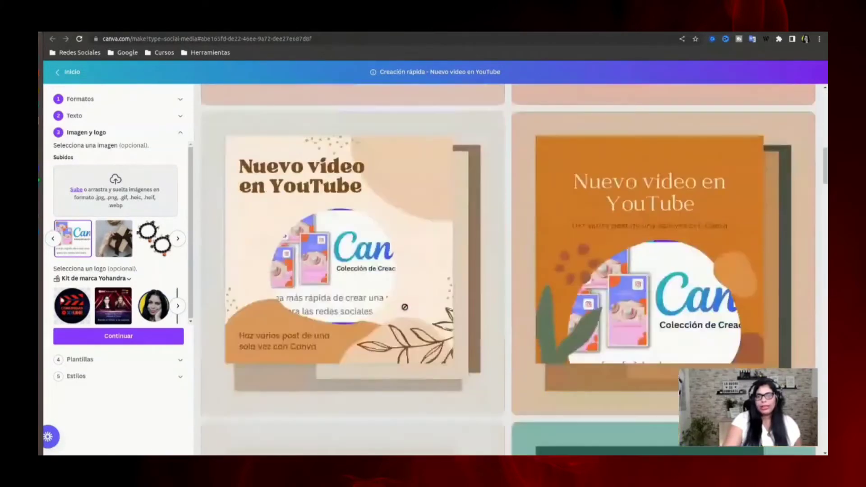
{"action": "scroll", "coordinate": [407, 303], "scroll_direction": "down", "scroll_amount": 2}
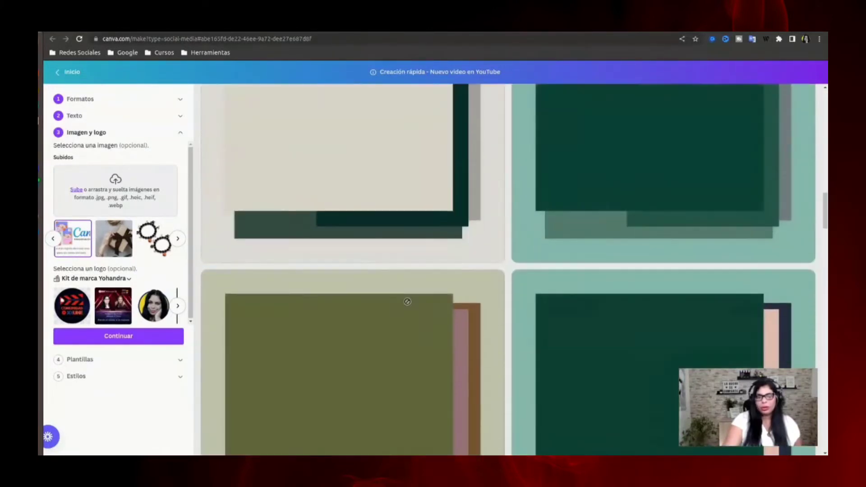
{"action": "scroll", "coordinate": [405, 290], "scroll_direction": "up", "scroll_amount": 2}
{"action": "scroll", "coordinate": [392, 282], "scroll_direction": "down", "scroll_amount": 5}
{"action": "scroll", "coordinate": [390, 280], "scroll_direction": "up", "scroll_amount": 5}
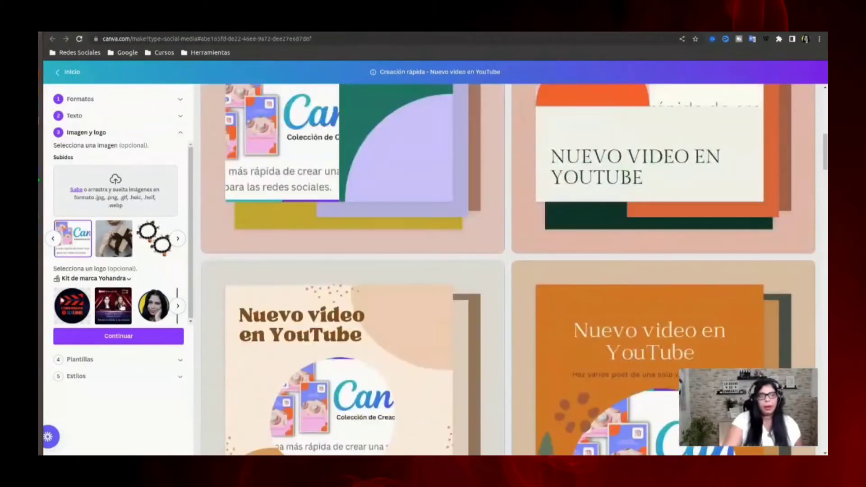
{"action": "left_click", "coordinate": [126, 337]}
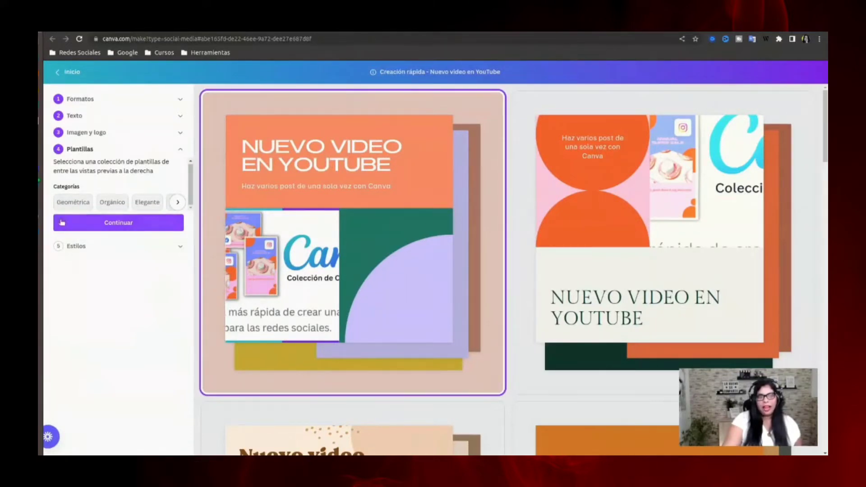
- Preview the template collections in the Orgánico, Elegante, Divertida, Moderna and Simple categories
{"action": "left_click", "coordinate": [113, 203]}
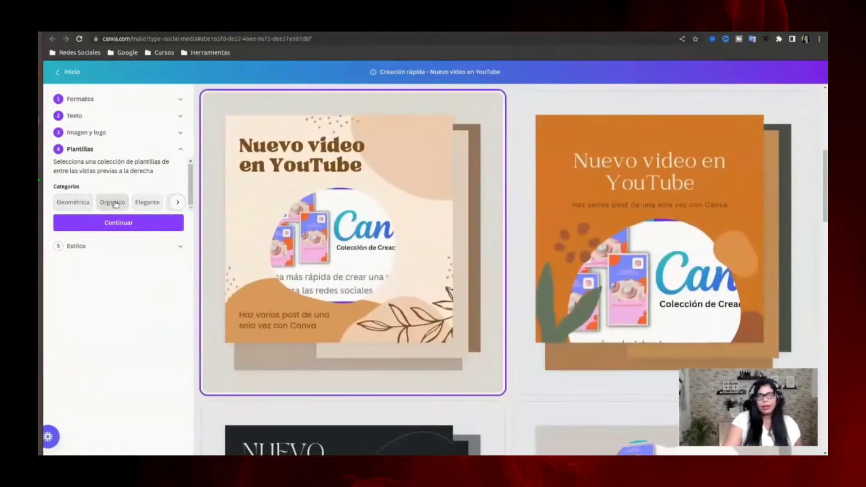
{"action": "left_click", "coordinate": [145, 204]}
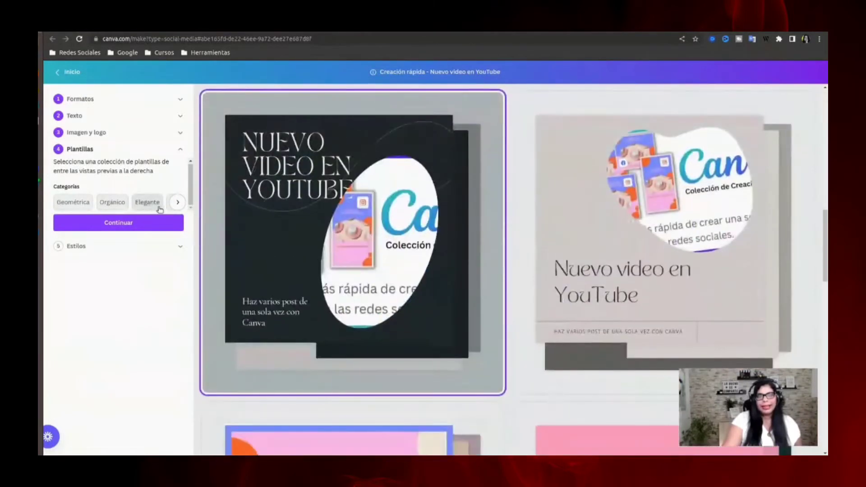
{"action": "left_click", "coordinate": [170, 207]}
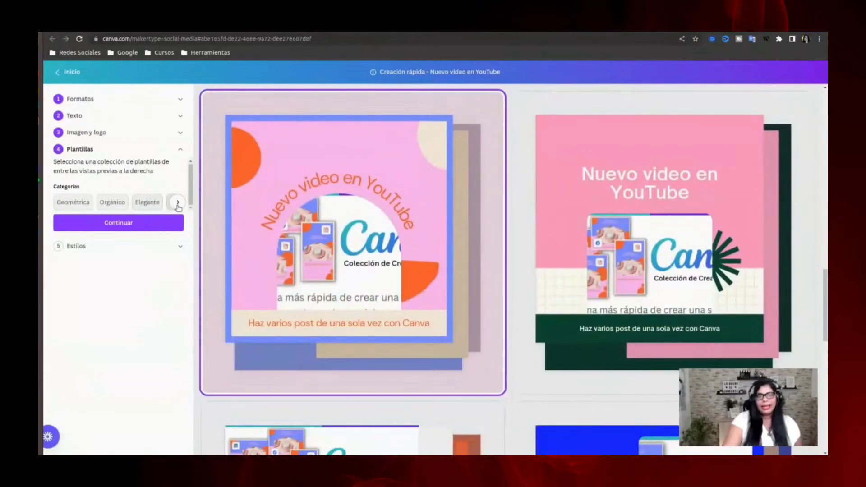
{"action": "left_click", "coordinate": [177, 204]}
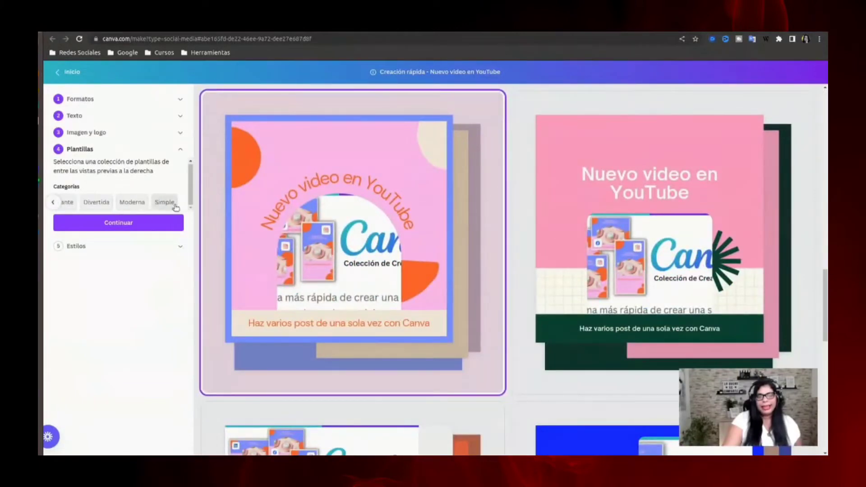
{"action": "left_click", "coordinate": [138, 204]}
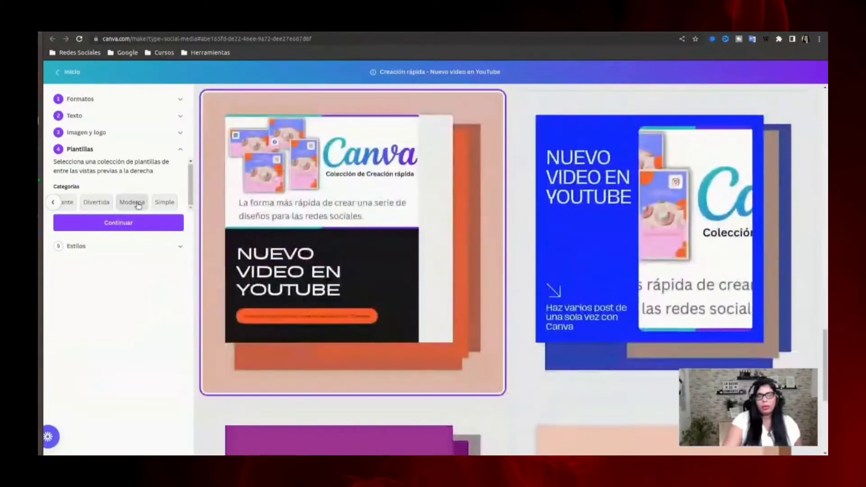
{"action": "left_click", "coordinate": [156, 205]}
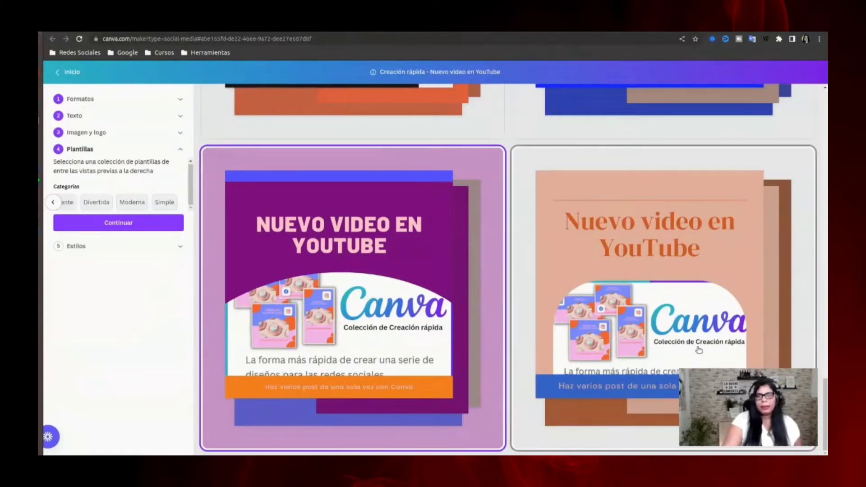
- Compare the template collections, choose the peach Simple template with orange title and blue text band, and continue to the styles stage
{"action": "scroll", "coordinate": [487, 324], "scroll_direction": "up", "scroll_amount": 10}
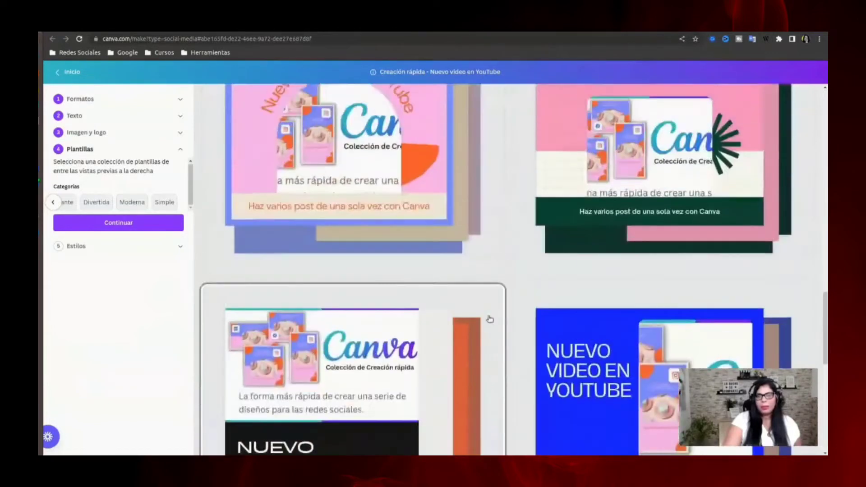
{"action": "scroll", "coordinate": [490, 319], "scroll_direction": "up", "scroll_amount": 5}
{"action": "scroll", "coordinate": [489, 319], "scroll_direction": "down", "scroll_amount": 2}
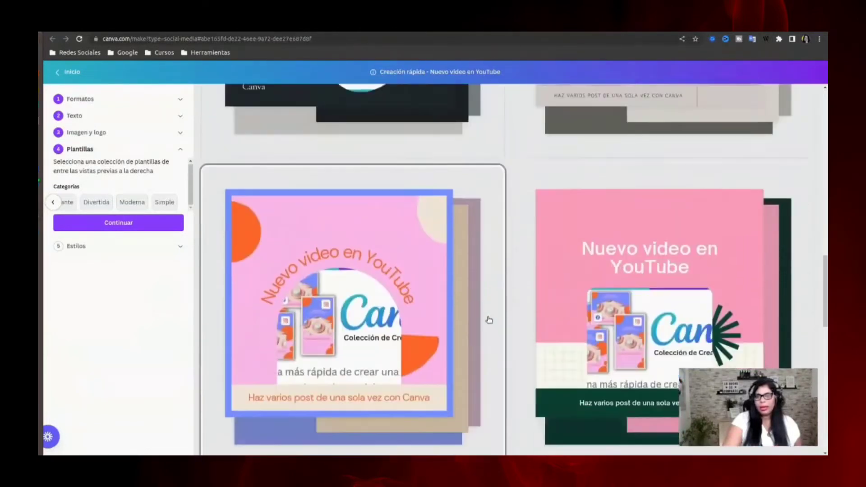
{"action": "scroll", "coordinate": [490, 320], "scroll_direction": "up", "scroll_amount": 3}
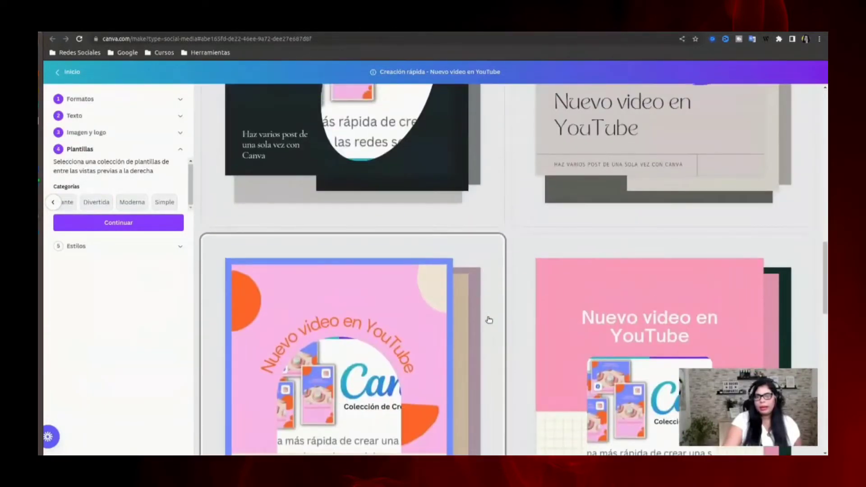
{"action": "scroll", "coordinate": [489, 320], "scroll_direction": "up", "scroll_amount": 8}
{"action": "scroll", "coordinate": [487, 319], "scroll_direction": "down", "scroll_amount": 3}
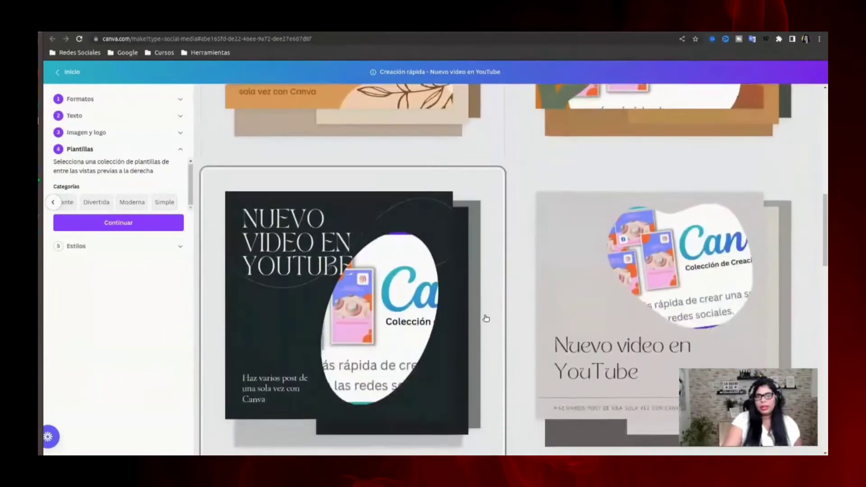
{"action": "scroll", "coordinate": [487, 319], "scroll_direction": "down", "scroll_amount": 14}
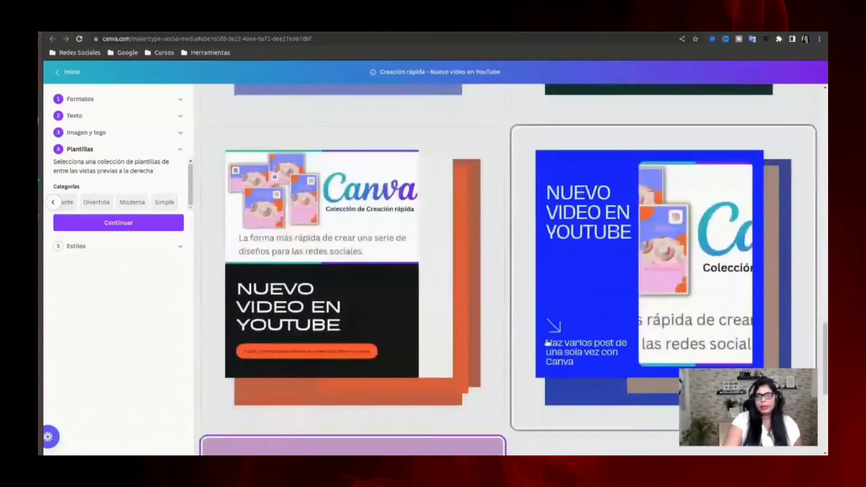
{"action": "scroll", "coordinate": [548, 343], "scroll_direction": "down", "scroll_amount": 8}
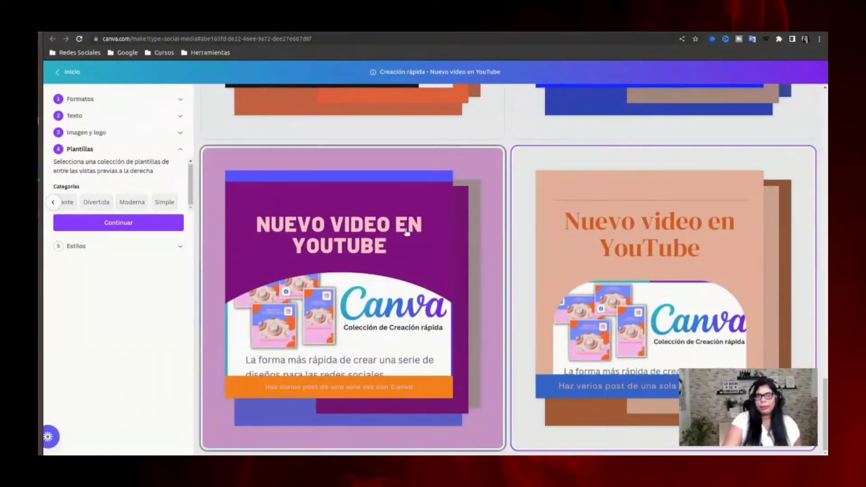
{"action": "left_click", "coordinate": [610, 225]}
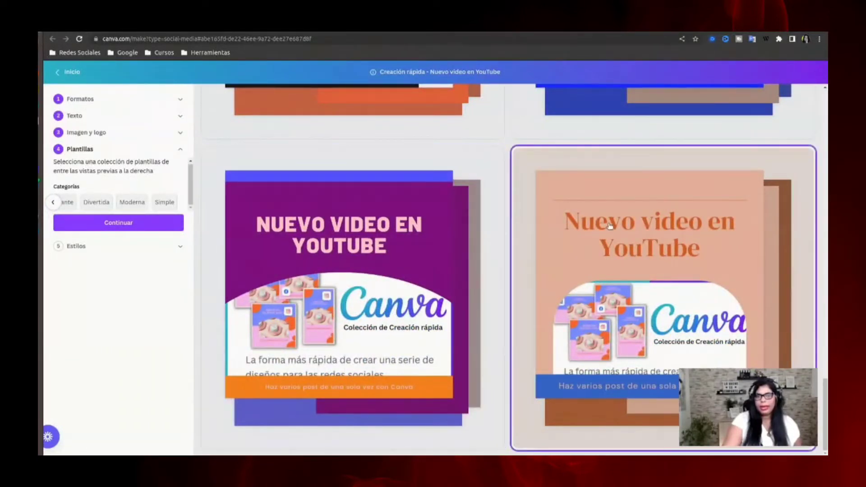
{"action": "left_click", "coordinate": [141, 229]}
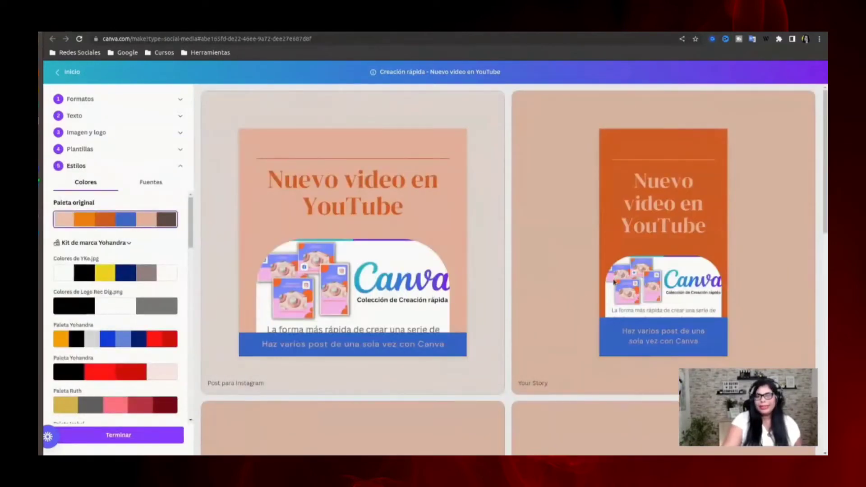
- Examine the chosen template in the Instagram, Story, Facebook, Twitter, Pinterest and LinkedIn formats
{"action": "scroll", "coordinate": [587, 316], "scroll_direction": "down", "scroll_amount": 12}
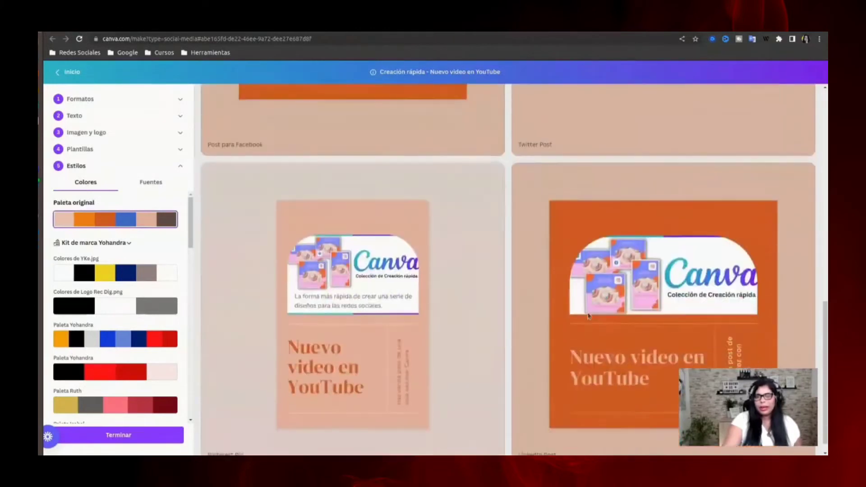
{"action": "scroll", "coordinate": [589, 316], "scroll_direction": "up", "scroll_amount": 8}
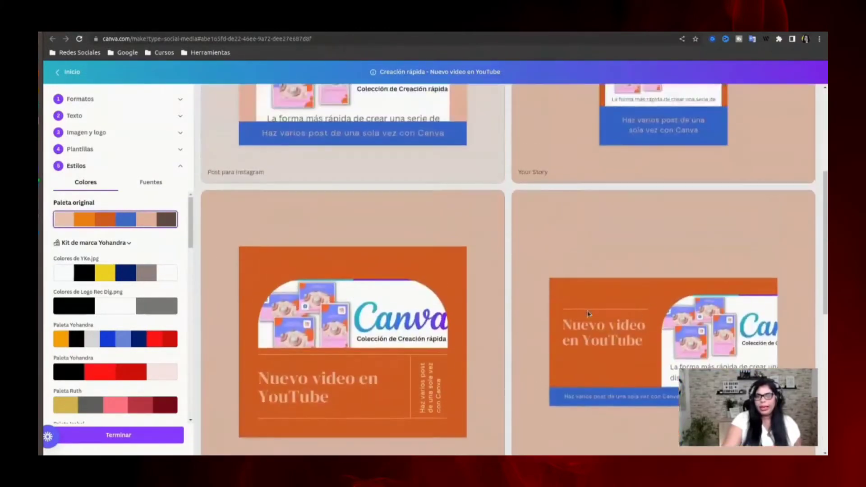
{"action": "scroll", "coordinate": [588, 313], "scroll_direction": "up", "scroll_amount": 5}
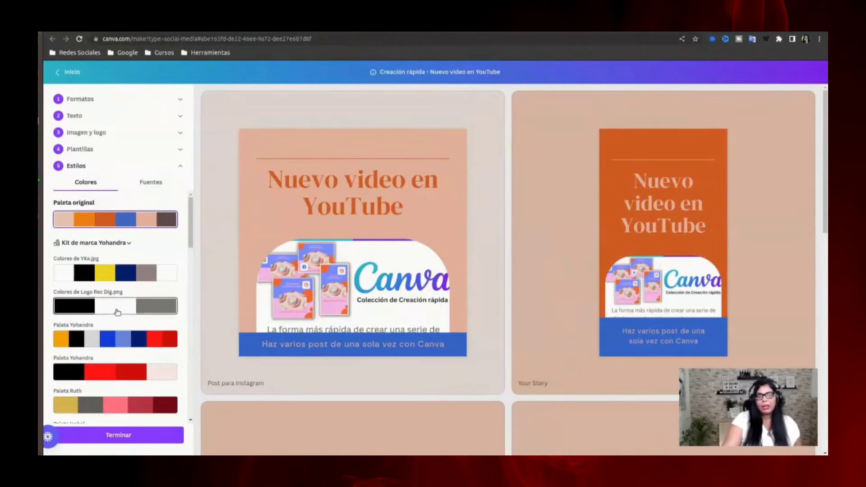
- Try the Bespoke Suit color palette on the designs, and replace it with Retro Summer
{"action": "scroll", "coordinate": [115, 307], "scroll_direction": "down", "scroll_amount": 2}
{"action": "scroll", "coordinate": [109, 307], "scroll_direction": "down", "scroll_amount": 10}
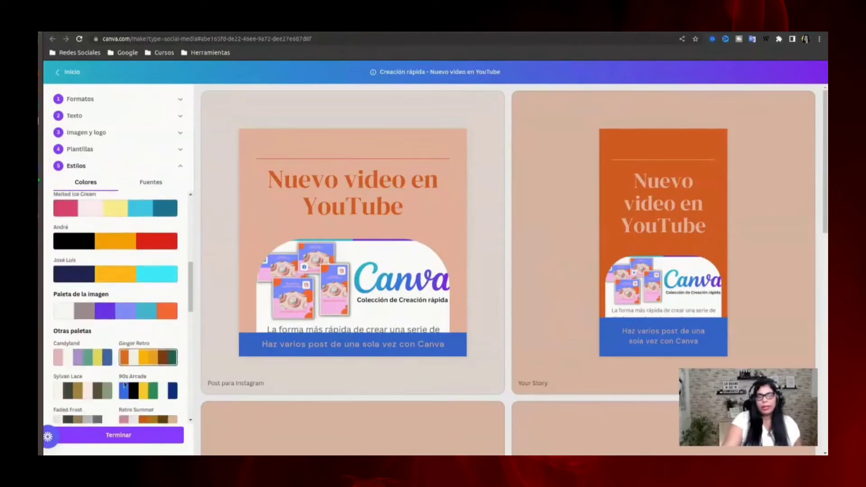
{"action": "scroll", "coordinate": [131, 368], "scroll_direction": "up", "scroll_amount": 3}
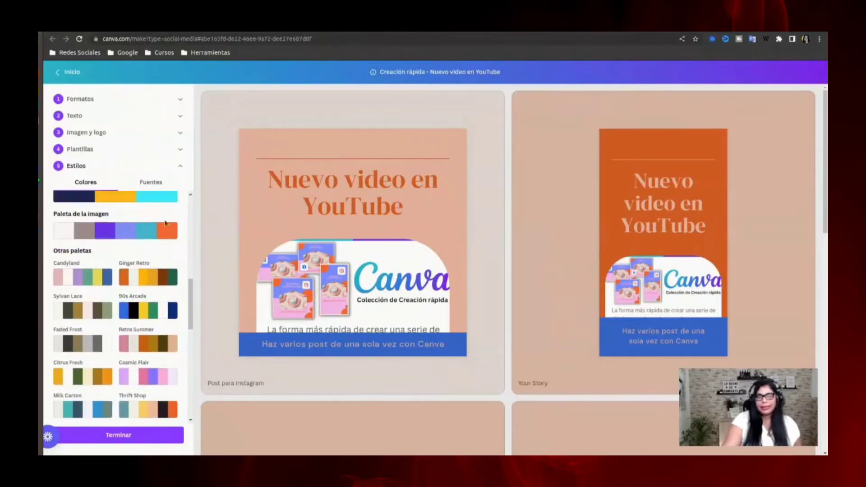
{"action": "scroll", "coordinate": [138, 341], "scroll_direction": "down", "scroll_amount": 2}
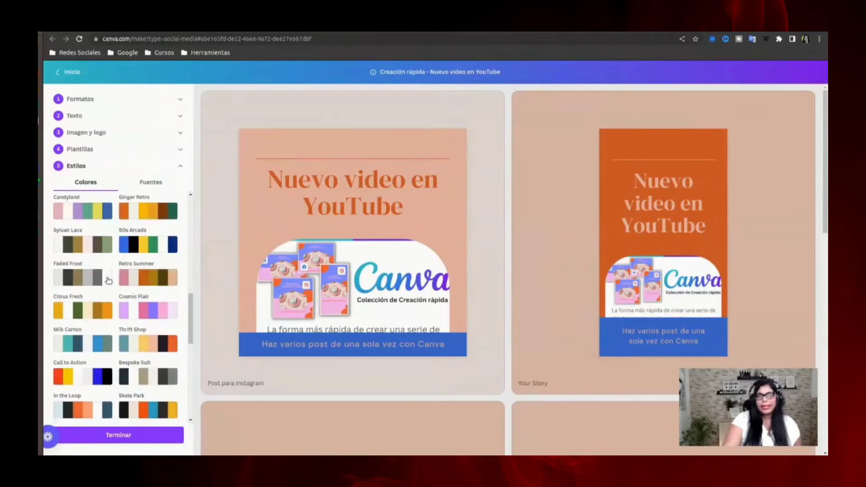
{"action": "left_click", "coordinate": [141, 382]}
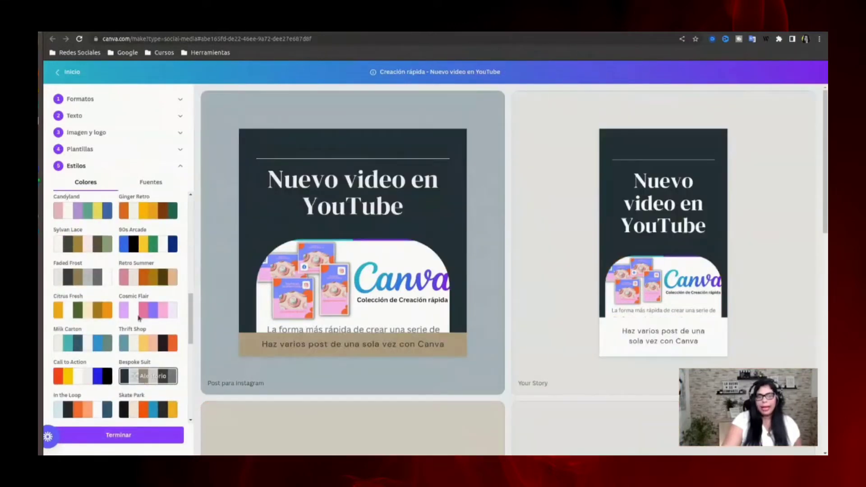
{"action": "left_click", "coordinate": [139, 276]}
{"action": "scroll", "coordinate": [125, 322], "scroll_direction": "up", "scroll_amount": 4}
{"action": "scroll", "coordinate": [124, 329], "scroll_direction": "up", "scroll_amount": 8}
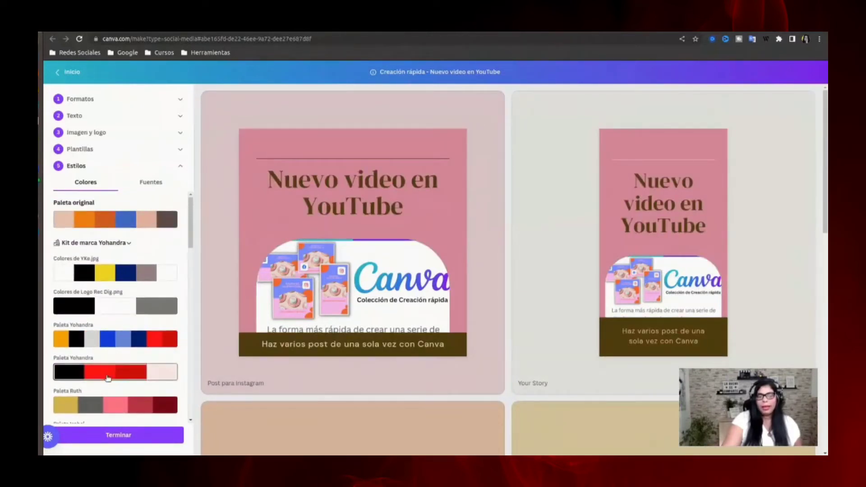
- Apply the brand kit's black, red and pale pink color palette and review it across all post formats
{"action": "left_click", "coordinate": [108, 377]}
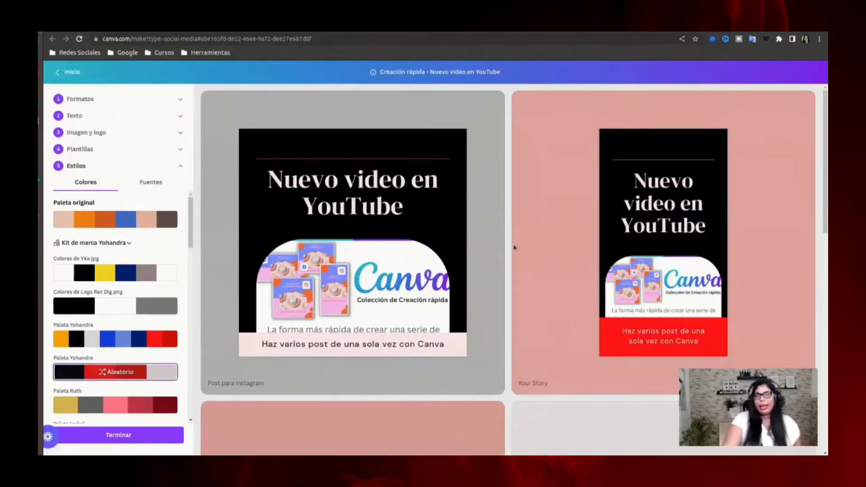
{"action": "scroll", "coordinate": [513, 248], "scroll_direction": "down", "scroll_amount": 3}
{"action": "scroll", "coordinate": [513, 248], "scroll_direction": "down", "scroll_amount": 6}
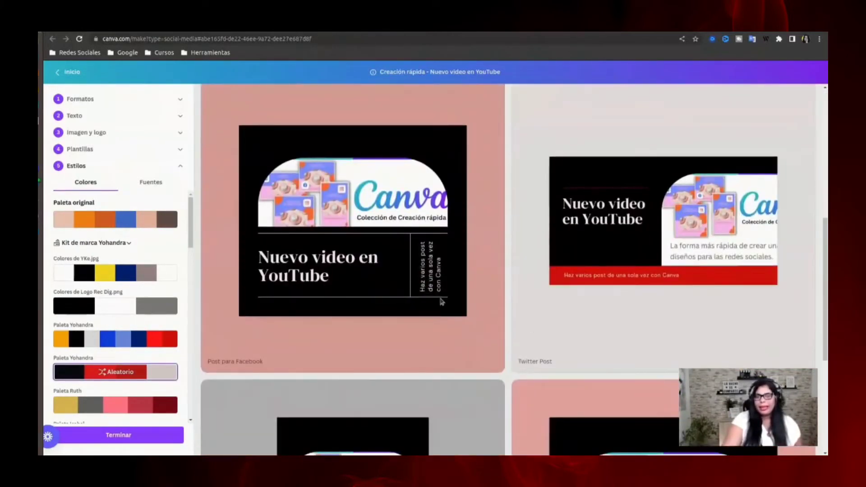
{"action": "scroll", "coordinate": [532, 329], "scroll_direction": "down", "scroll_amount": 6}
{"action": "scroll", "coordinate": [582, 400], "scroll_direction": "up", "scroll_amount": 4}
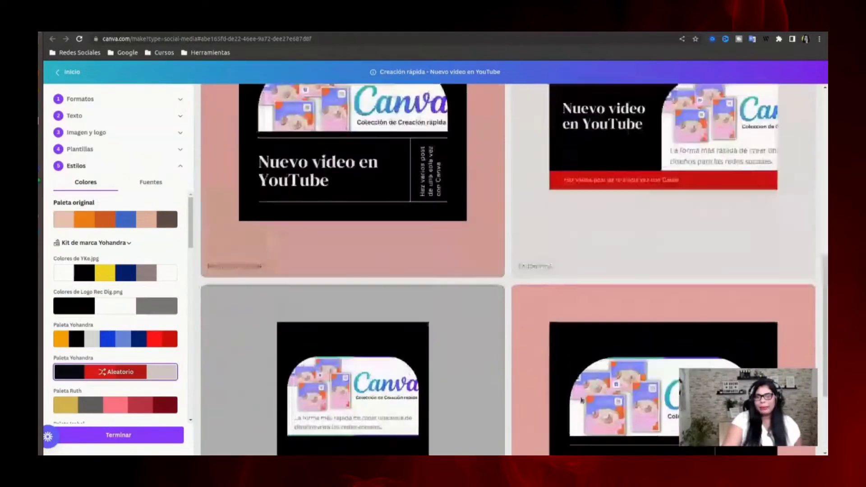
{"action": "scroll", "coordinate": [582, 400], "scroll_direction": "up", "scroll_amount": 10}
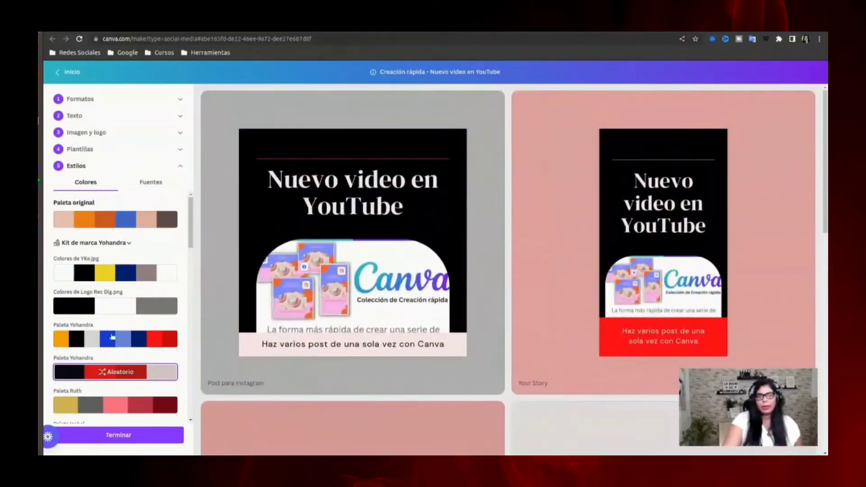
- Shuffle the brand palette's color distribution until the designs have a dark red background, and check every format
{"action": "left_click", "coordinate": [103, 372]}
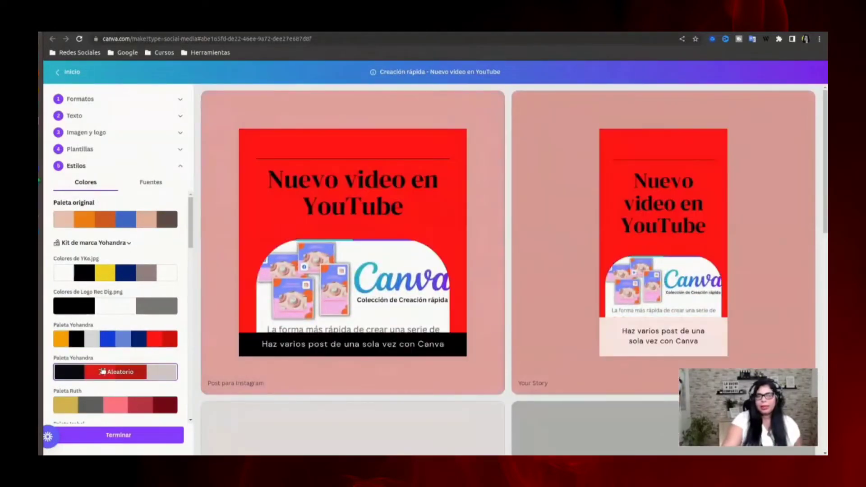
{"action": "scroll", "coordinate": [339, 359], "scroll_direction": "down", "scroll_amount": 10}
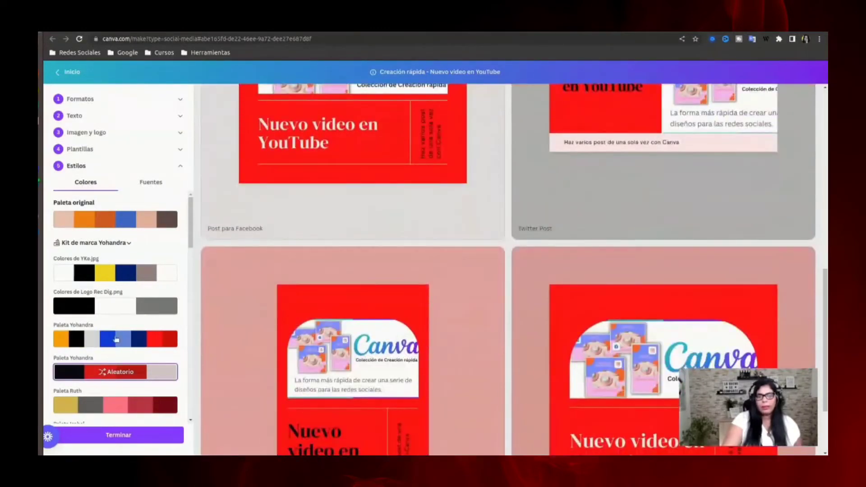
{"action": "left_click", "coordinate": [108, 379]}
{"action": "scroll", "coordinate": [361, 337], "scroll_direction": "up", "scroll_amount": 1}
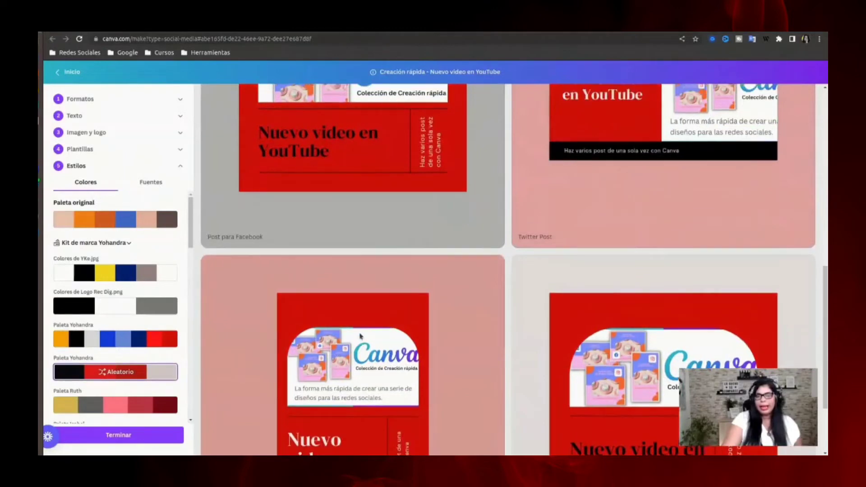
{"action": "scroll", "coordinate": [360, 336], "scroll_direction": "up", "scroll_amount": 8}
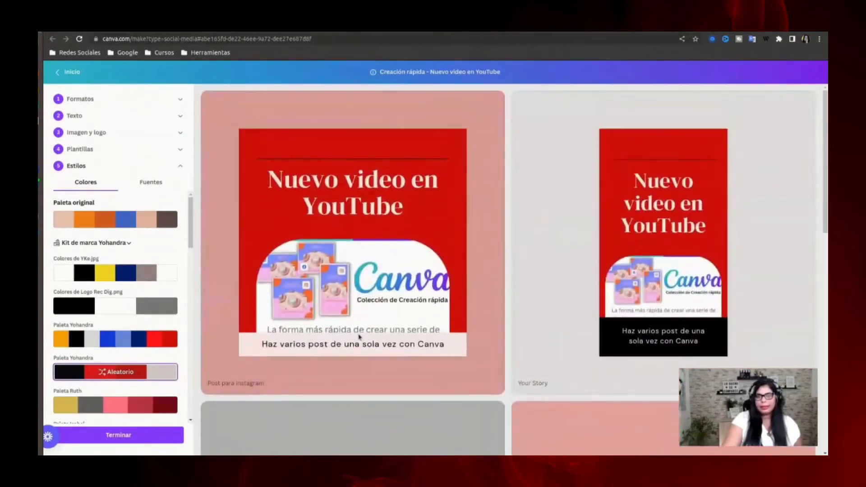
{"action": "scroll", "coordinate": [360, 336], "scroll_direction": "down", "scroll_amount": 10}
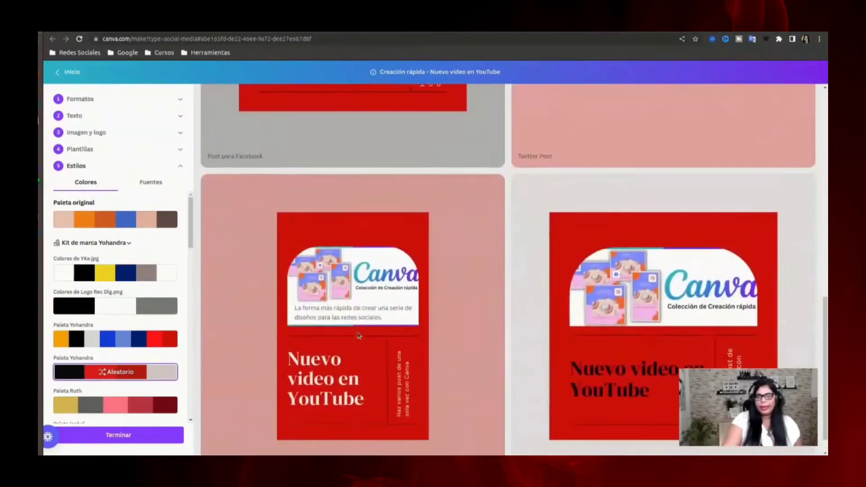
{"action": "scroll", "coordinate": [359, 336], "scroll_direction": "up", "scroll_amount": 10}
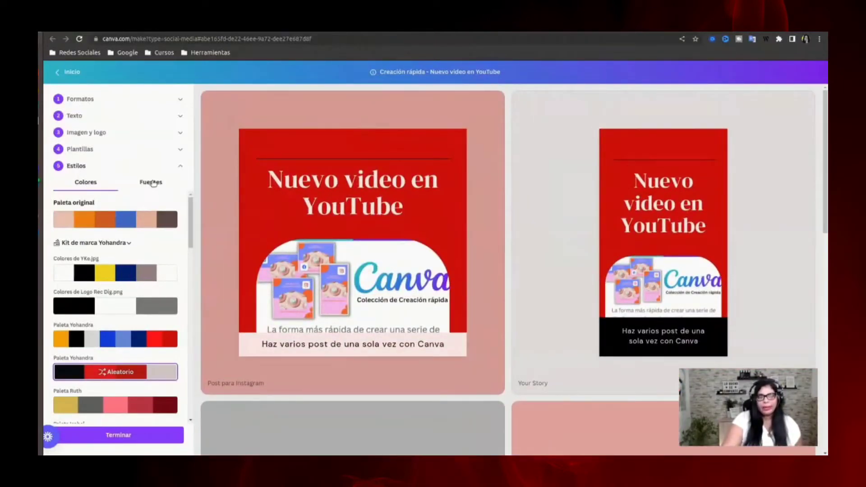
- Try the Stardos Stencil, Cardo and Gagalin font pairings on the designs
{"action": "left_click", "coordinate": [153, 182]}
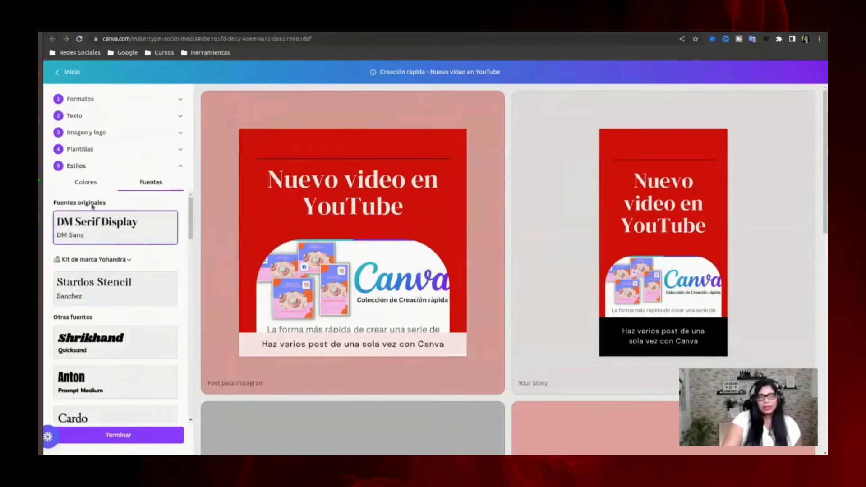
{"action": "scroll", "coordinate": [90, 226], "scroll_direction": "down", "scroll_amount": 2}
{"action": "scroll", "coordinate": [84, 235], "scroll_direction": "up", "scroll_amount": 2}
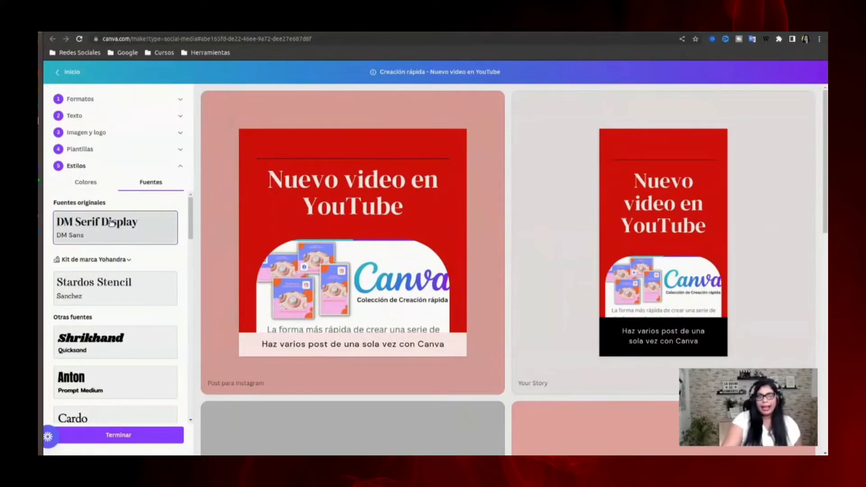
{"action": "left_click", "coordinate": [92, 292]}
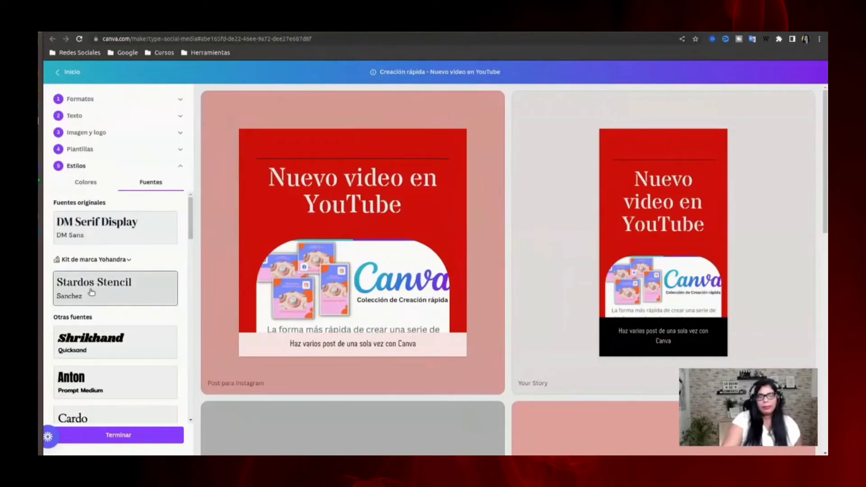
{"action": "scroll", "coordinate": [110, 294], "scroll_direction": "down", "scroll_amount": 3}
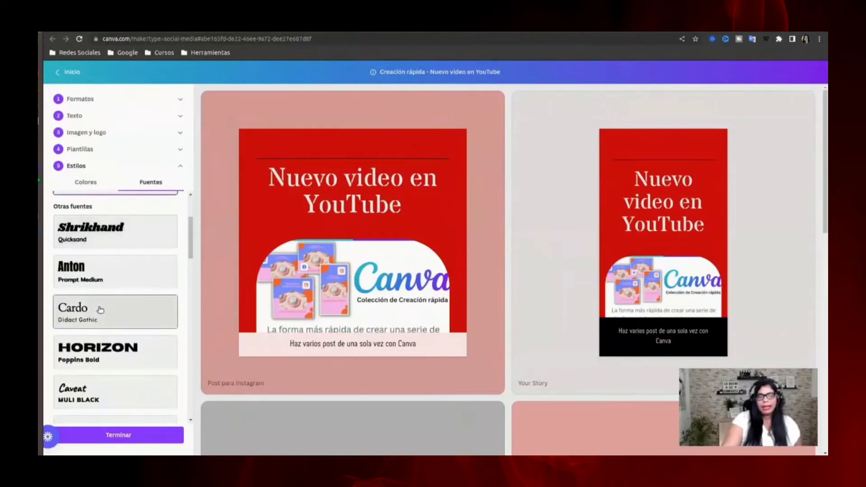
{"action": "left_click", "coordinate": [101, 310]}
{"action": "scroll", "coordinate": [100, 311], "scroll_direction": "down", "scroll_amount": 4}
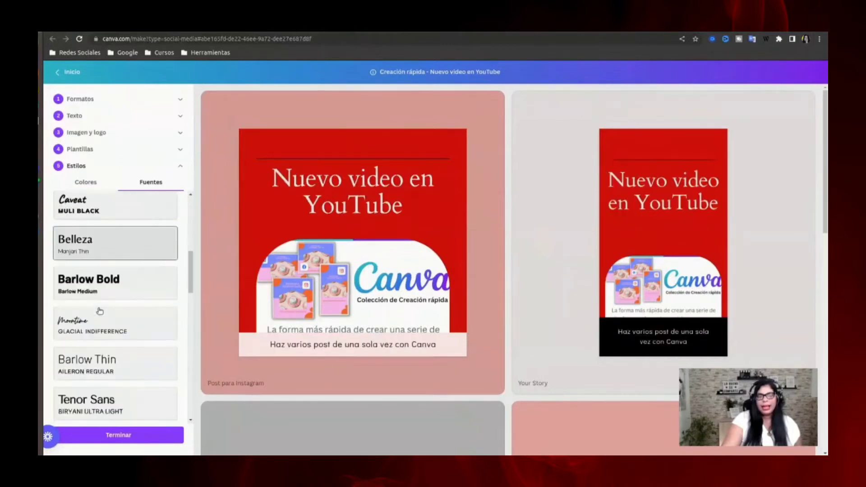
{"action": "scroll", "coordinate": [99, 311], "scroll_direction": "down", "scroll_amount": 5}
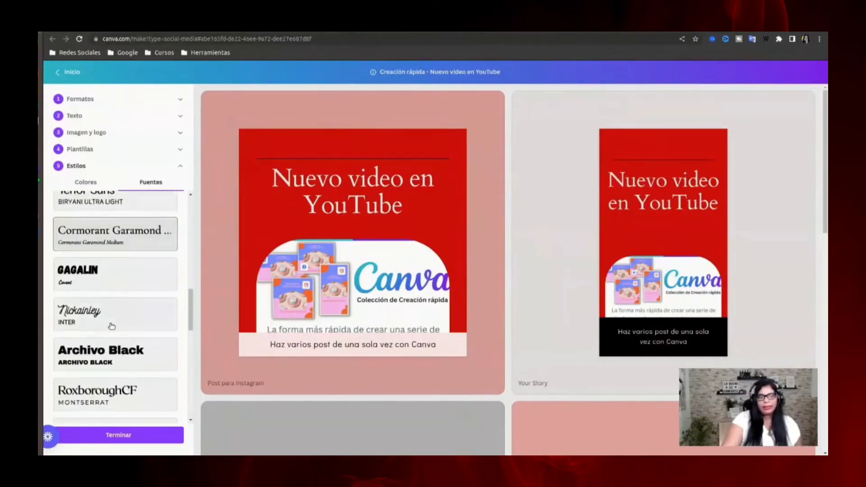
{"action": "left_click", "coordinate": [90, 277]}
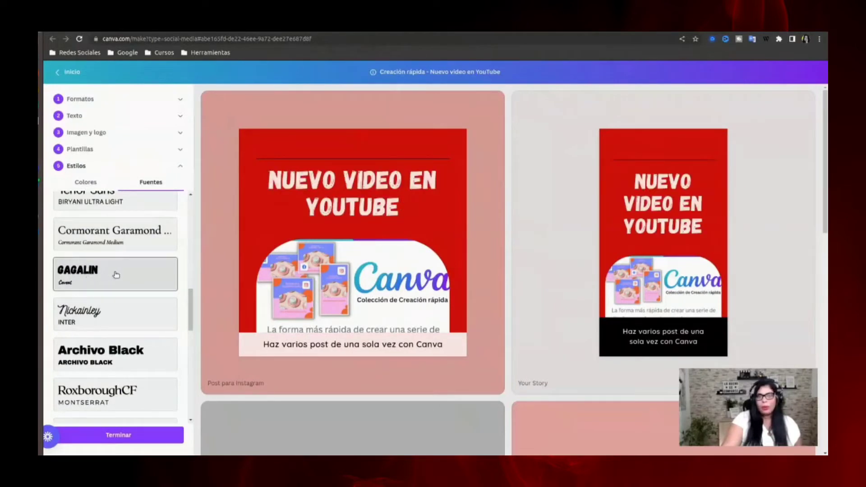
{"action": "scroll", "coordinate": [114, 277], "scroll_direction": "down", "scroll_amount": 4}
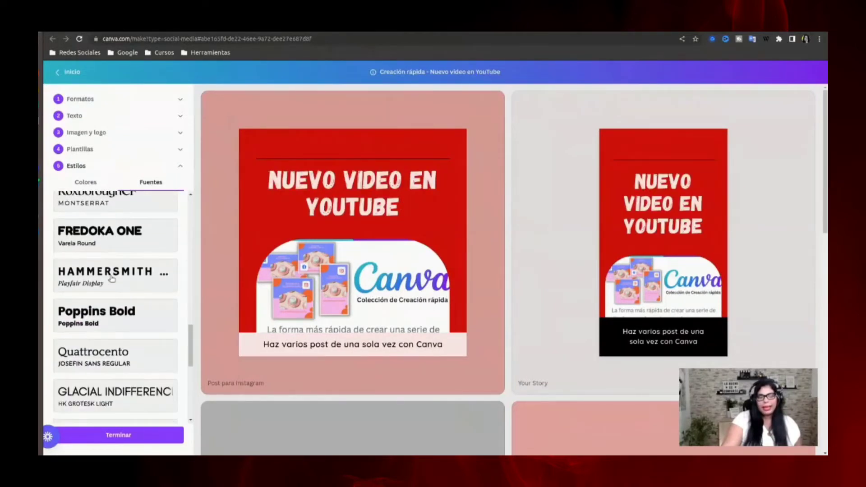
- Apply the Fredoka One and Varela Round font pairing and review it across the post formats
{"action": "left_click", "coordinate": [106, 243]}
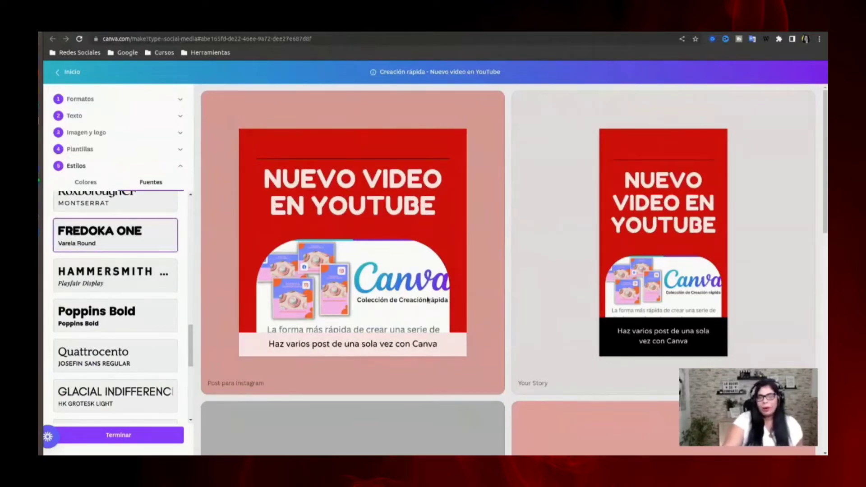
{"action": "scroll", "coordinate": [460, 309], "scroll_direction": "down", "scroll_amount": 10}
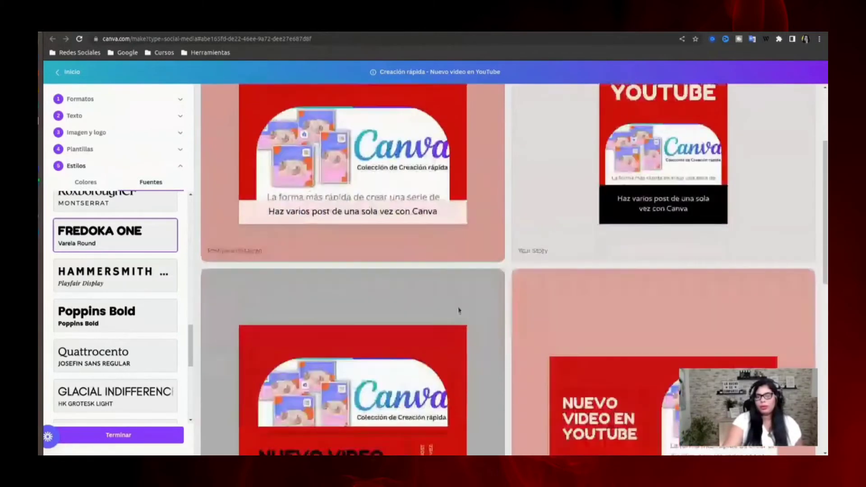
{"action": "scroll", "coordinate": [459, 311], "scroll_direction": "down", "scroll_amount": 2}
{"action": "scroll", "coordinate": [458, 310], "scroll_direction": "up", "scroll_amount": 4}
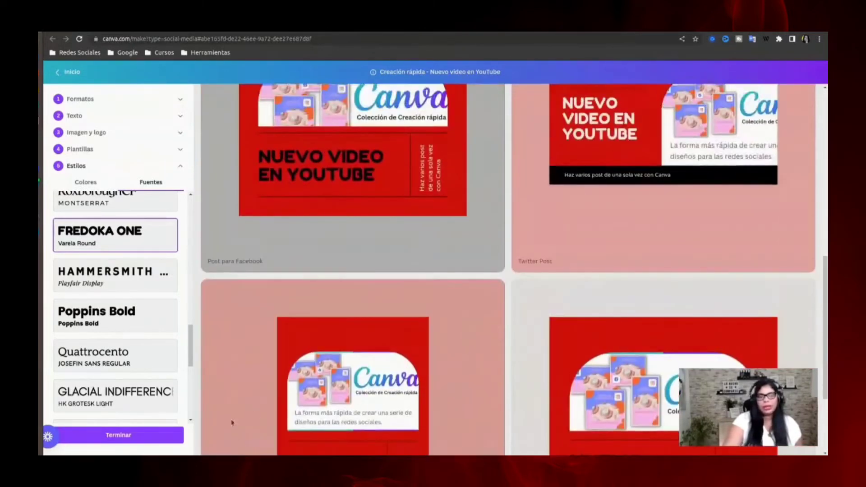
- Download the finished designs as a ZIP file into the Youtube folder and open the saved collection
{"action": "left_click", "coordinate": [115, 439]}
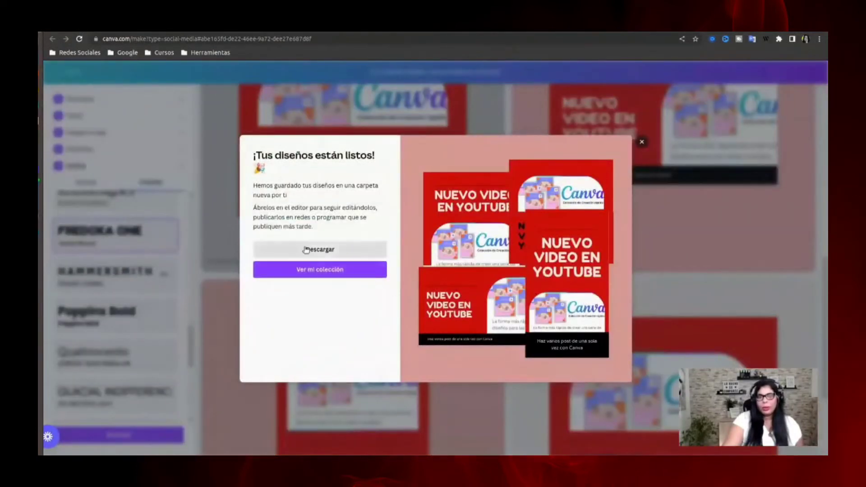
{"action": "left_click", "coordinate": [306, 250]}
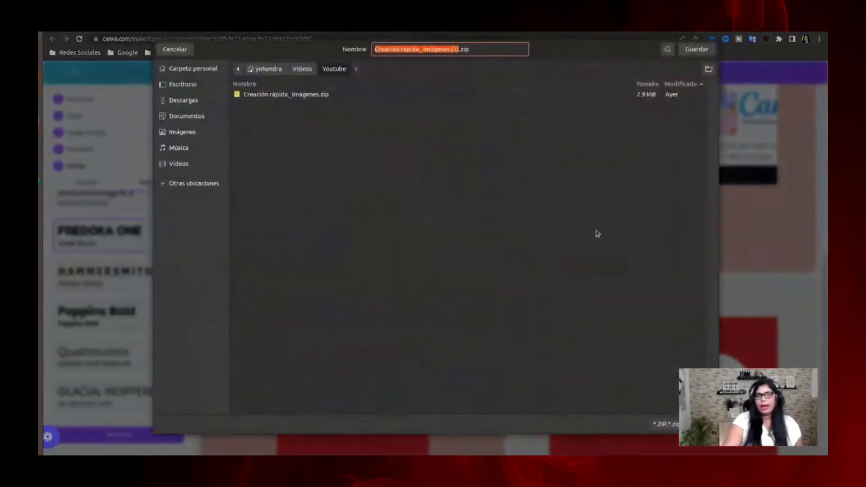
{"action": "left_click", "coordinate": [690, 49]}
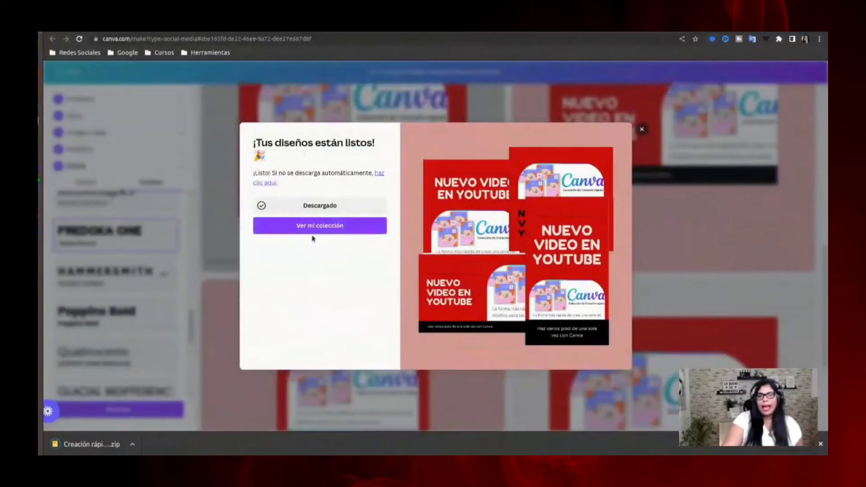
{"action": "left_click", "coordinate": [309, 227]}
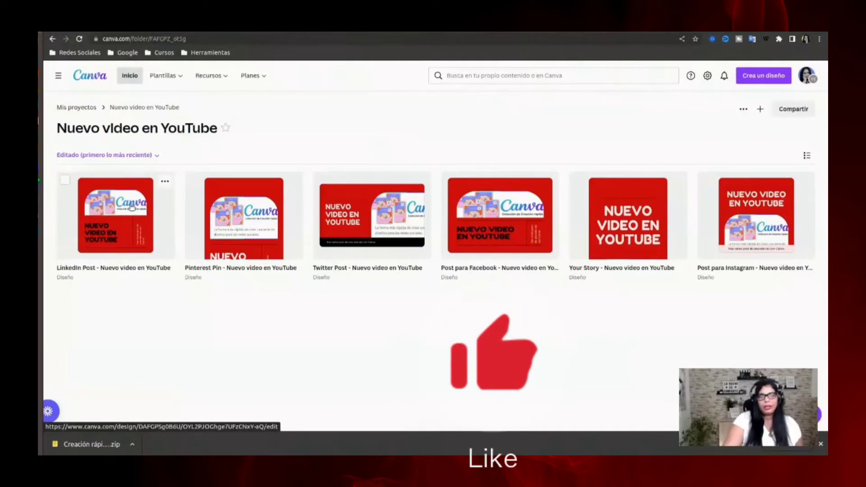
- In the LinkedIn post, detach the Canva image from its frame, delete the empty frame and place the full image above the title
{"action": "left_click", "coordinate": [126, 248]}
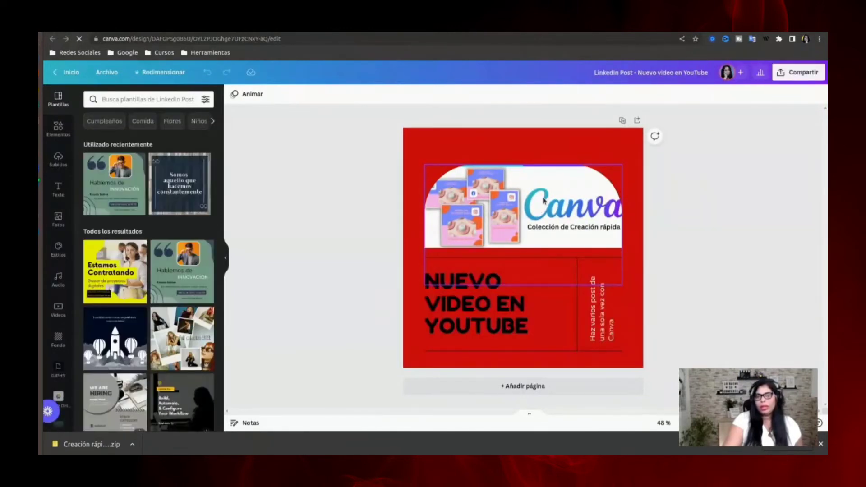
{"action": "left_click", "coordinate": [544, 201]}
{"action": "right_click", "coordinate": [544, 201]}
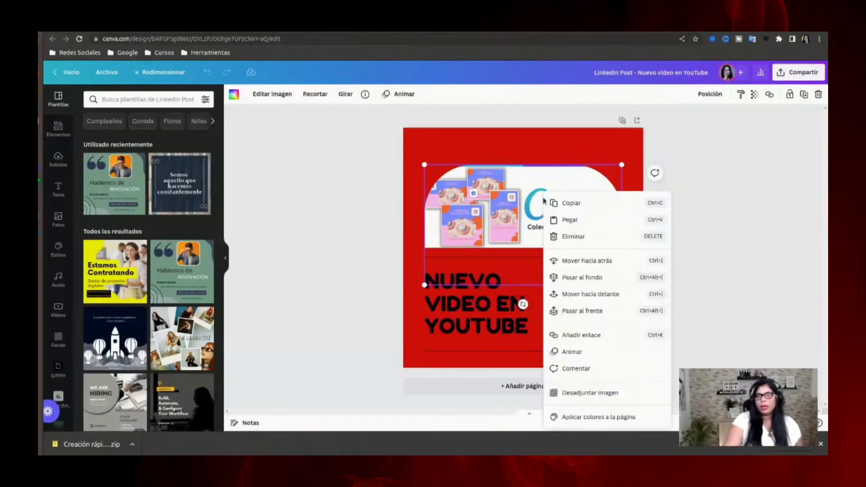
{"action": "left_click", "coordinate": [589, 392]}
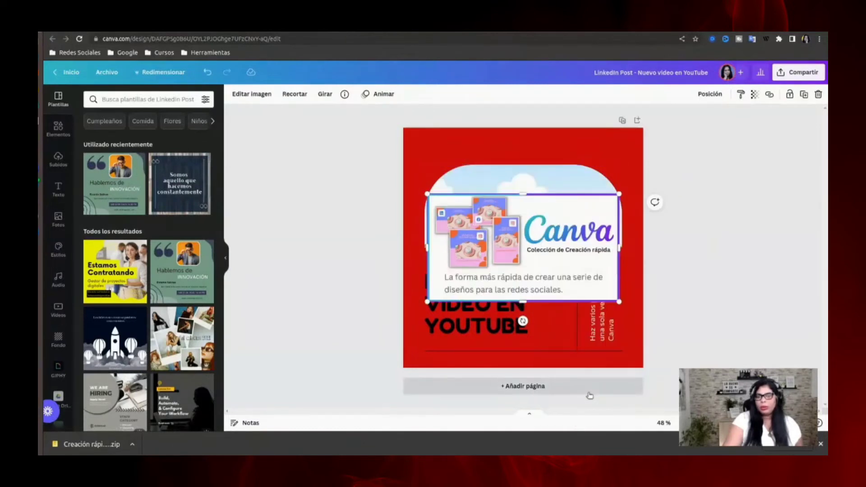
{"action": "left_click", "coordinate": [818, 95]}
{"action": "left_click_drag", "start_coordinate": [579, 258], "coordinate": [582, 208]}
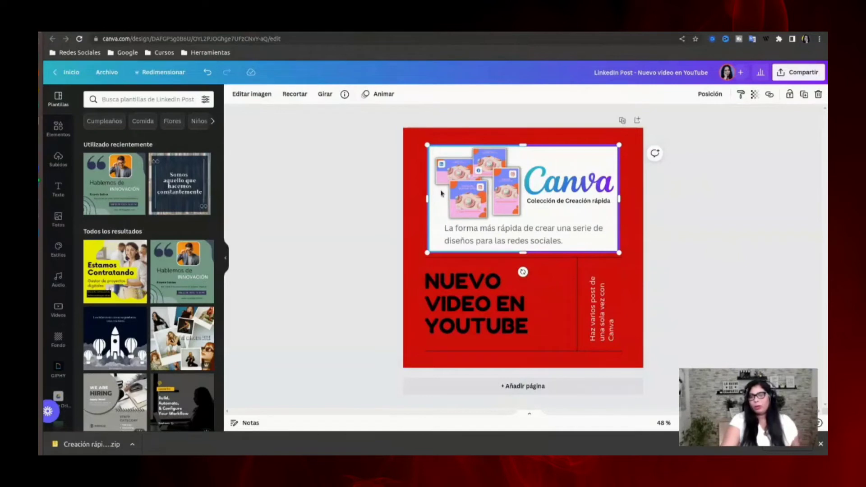
{"action": "left_click", "coordinate": [622, 313]}
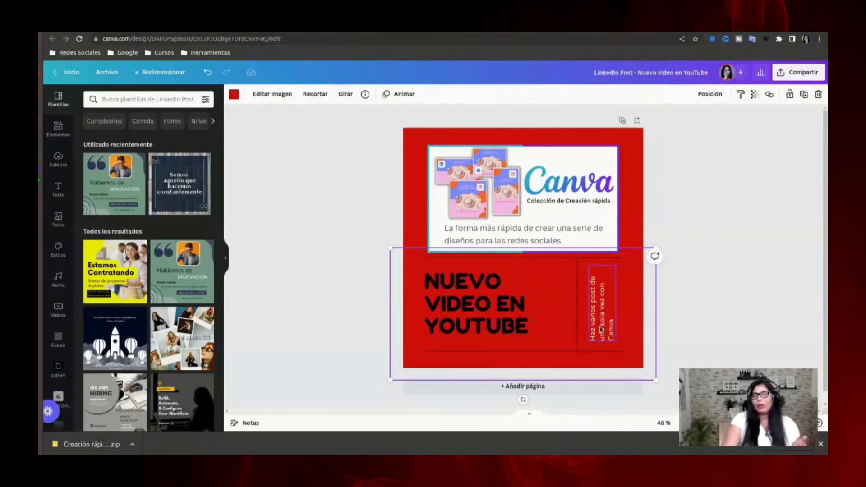
{"action": "left_click", "coordinate": [578, 186]}
{"action": "left_click", "coordinate": [602, 316]}
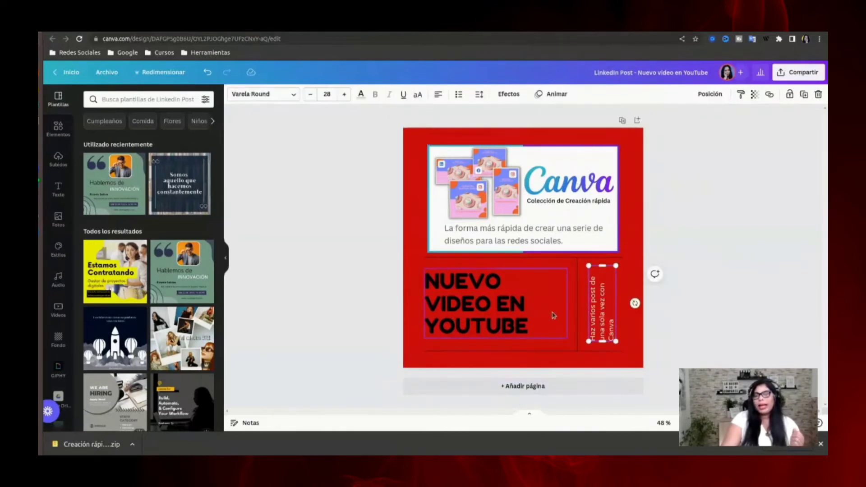
- Open the Twitter post from the collection, pull the framed image inward and set the title on one line across the top
{"action": "left_click", "coordinate": [183, 33]}
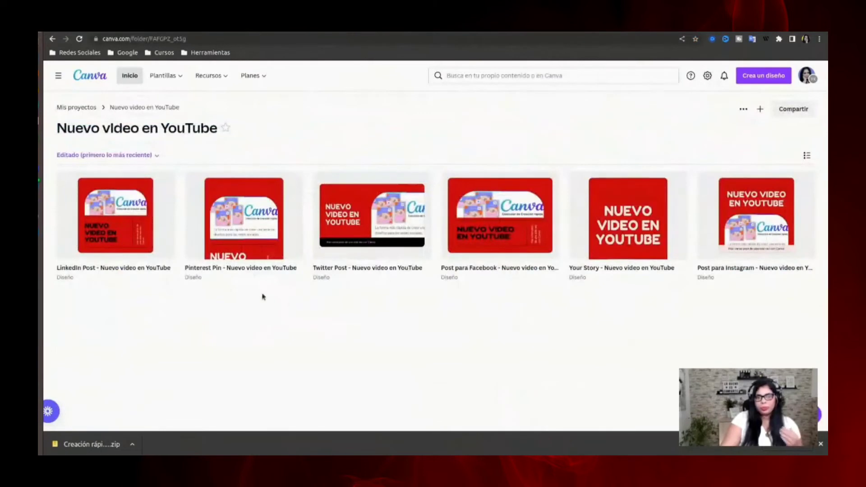
{"action": "left_click", "coordinate": [389, 238]}
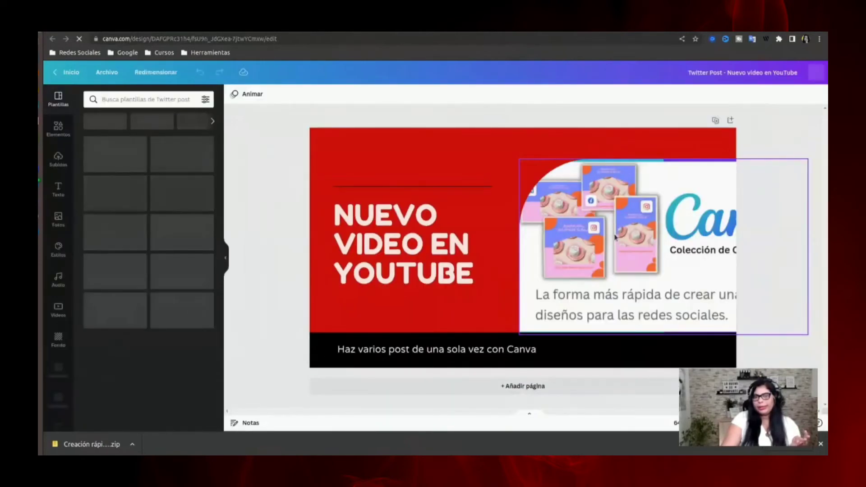
{"action": "left_click_drag", "start_coordinate": [616, 237], "coordinate": [484, 236]}
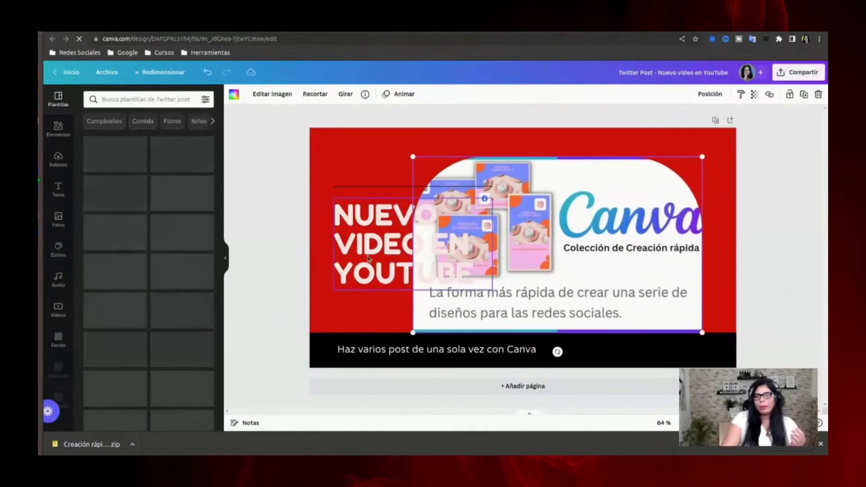
{"action": "left_click_drag", "start_coordinate": [369, 258], "coordinate": [372, 195]}
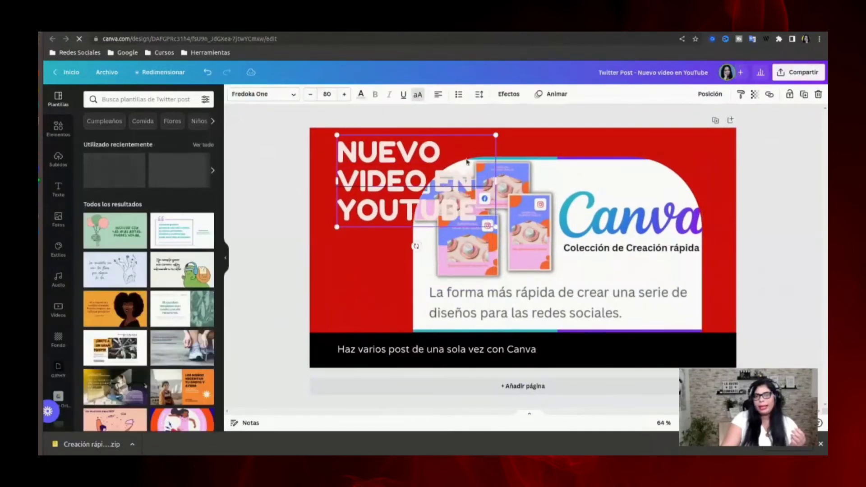
{"action": "left_click_drag", "start_coordinate": [496, 181], "coordinate": [747, 144]}
- Detach the Canva image from its frame, shrink it, delete the empty frame and position the full image below the title
{"action": "left_click", "coordinate": [649, 261]}
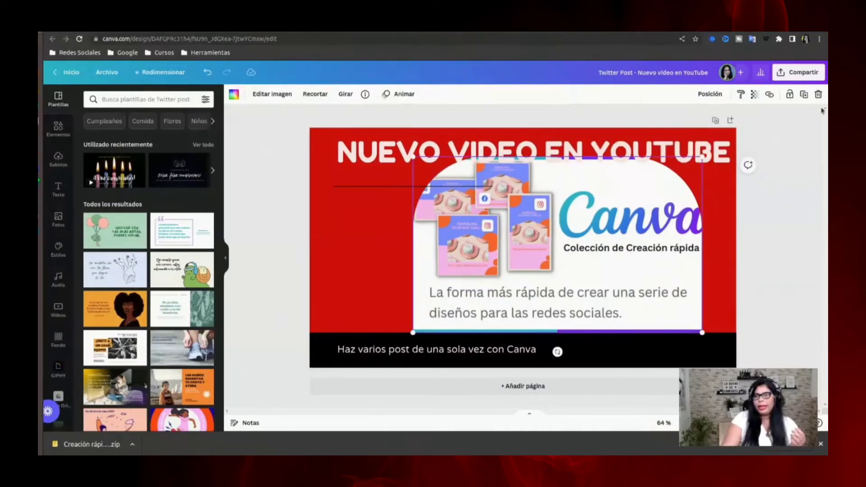
{"action": "right_click", "coordinate": [587, 252]}
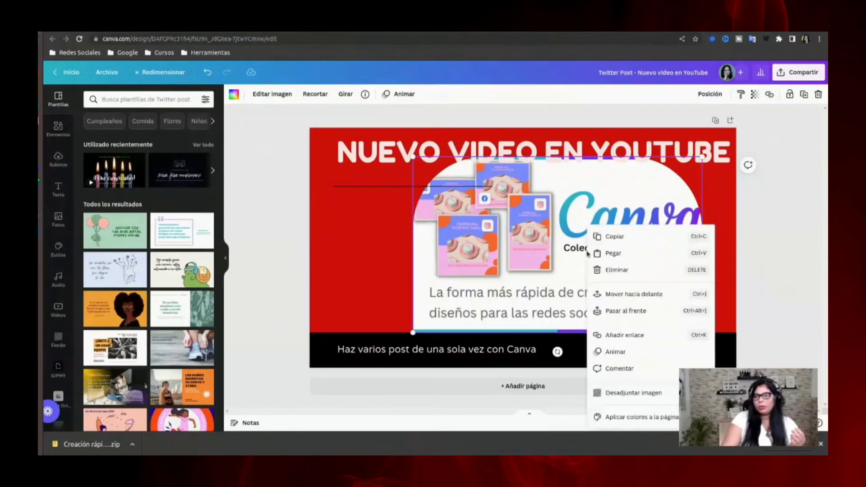
{"action": "left_click", "coordinate": [640, 395]}
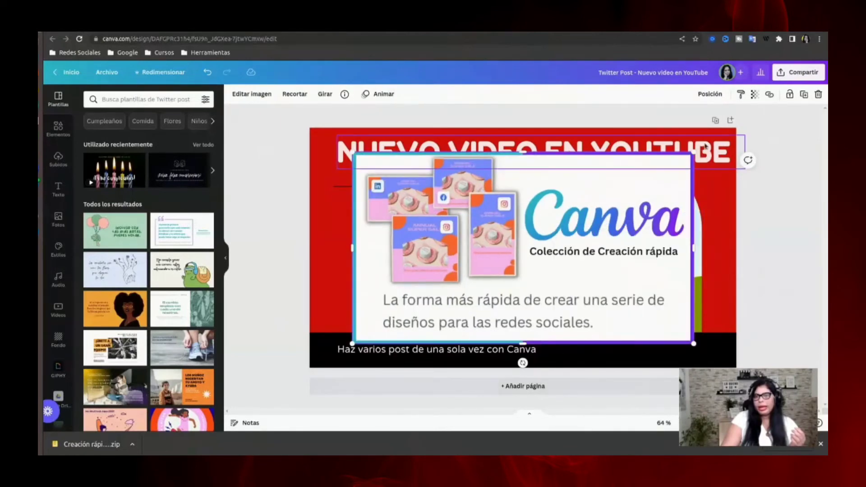
{"action": "left_click_drag", "start_coordinate": [697, 158], "coordinate": [633, 219]}
{"action": "key", "text": "Delete"}
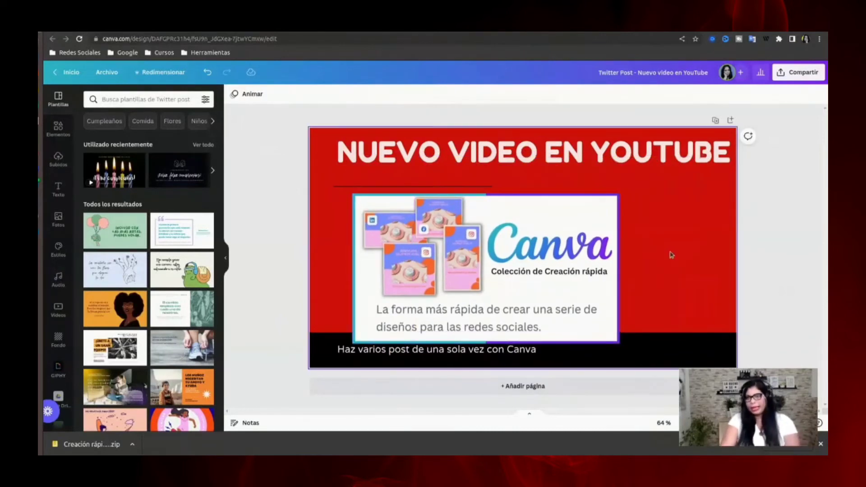
{"action": "left_click_drag", "start_coordinate": [550, 289], "coordinate": [657, 276]}
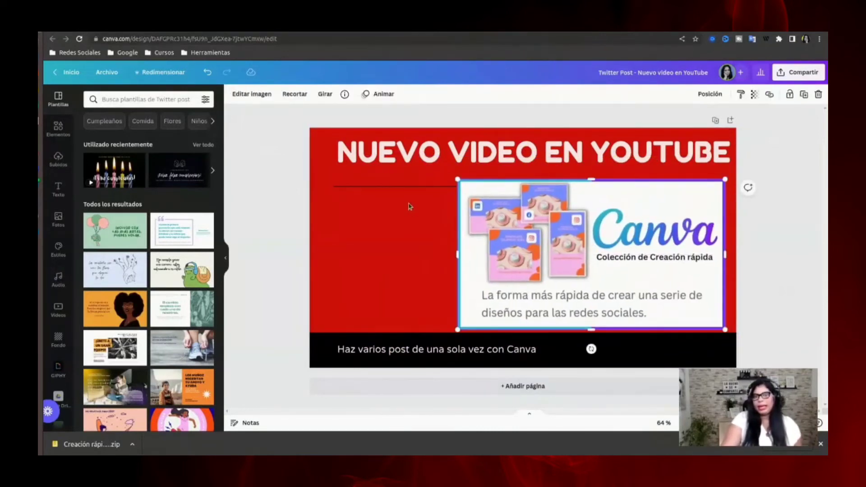
- Place the thin line directly under the title, extend it to the title's width and align the Canva image beneath its left part
{"action": "left_click", "coordinate": [390, 187]}
{"action": "left_click_drag", "start_coordinate": [390, 187], "coordinate": [394, 170]}
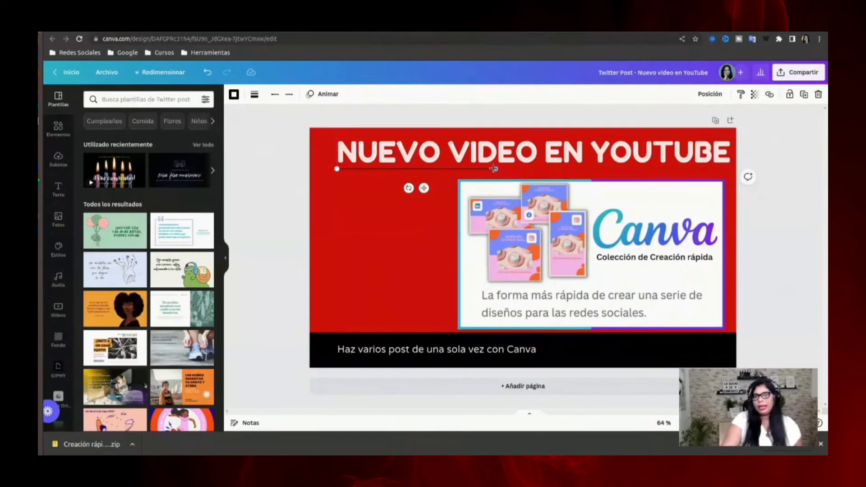
{"action": "left_click_drag", "start_coordinate": [493, 168], "coordinate": [706, 185]}
{"action": "left_click_drag", "start_coordinate": [625, 258], "coordinate": [496, 252]}
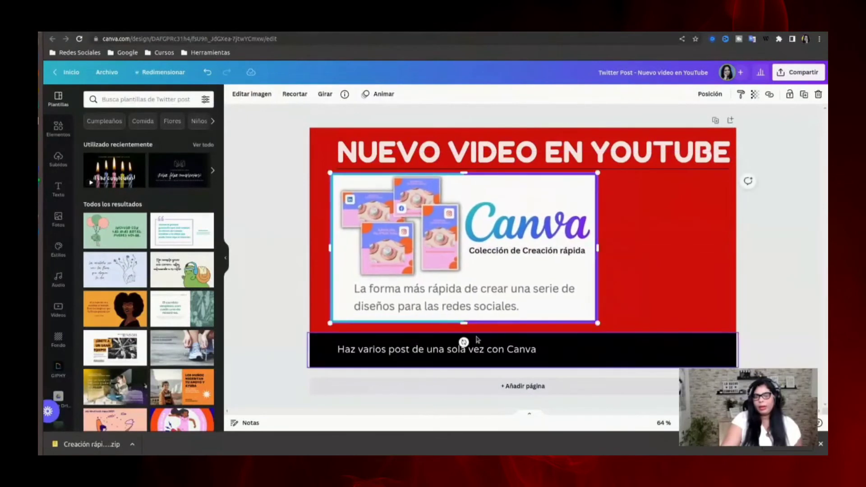
- Duplicate the black footer band with its text and ungroup the copy
{"action": "left_click", "coordinate": [490, 352]}
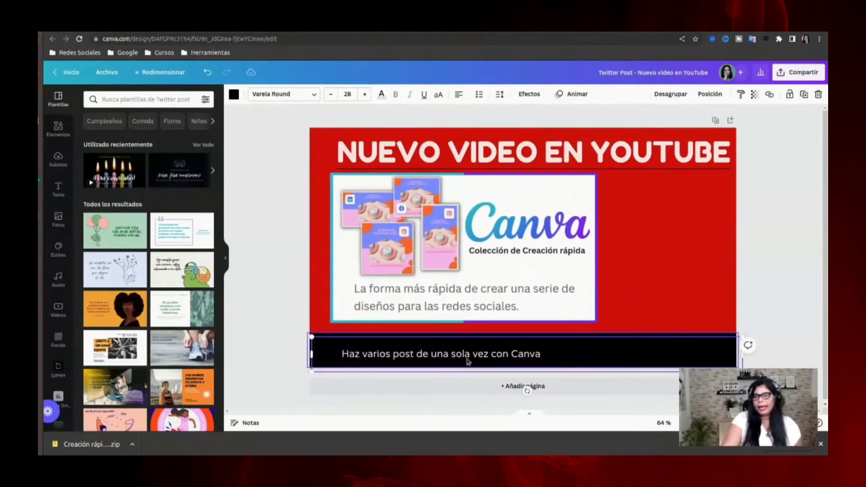
{"action": "left_click", "coordinate": [469, 359]}
{"action": "left_click_drag", "start_coordinate": [475, 358], "coordinate": [461, 312]}
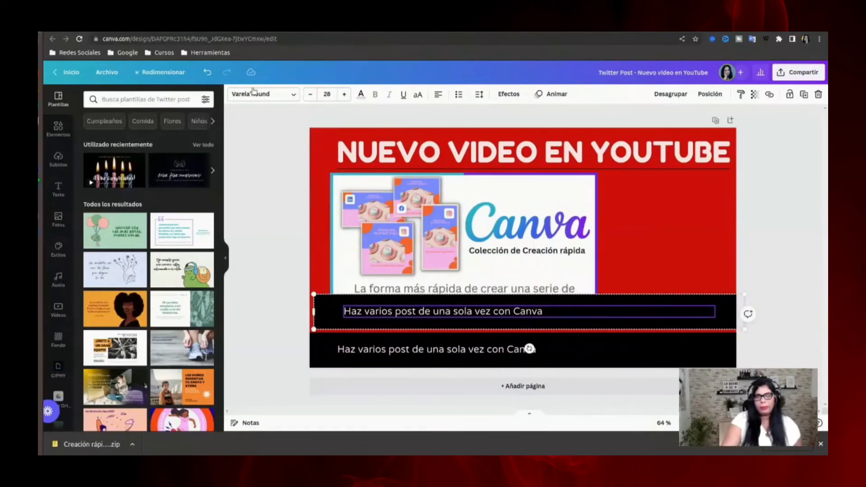
{"action": "left_click", "coordinate": [208, 73]}
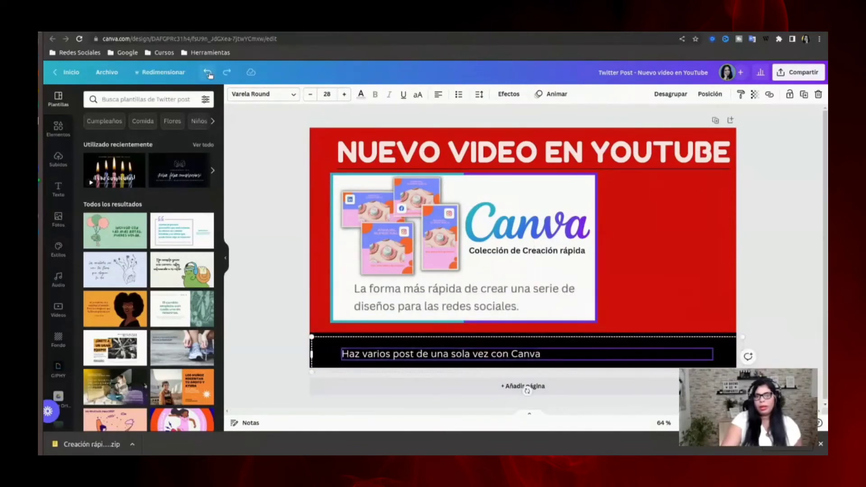
{"action": "left_click", "coordinate": [670, 306]}
{"action": "left_click", "coordinate": [497, 357]}
{"action": "right_click", "coordinate": [497, 359]}
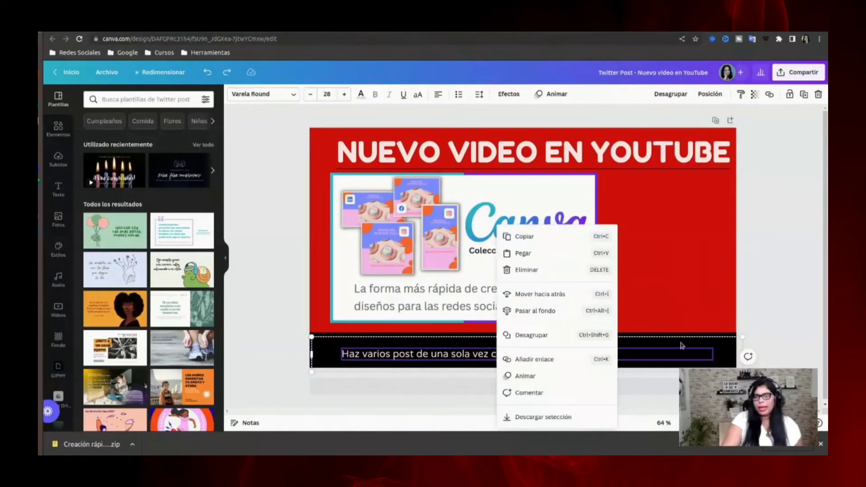
{"action": "left_click", "coordinate": [675, 94]}
{"action": "left_click", "coordinate": [658, 303]}
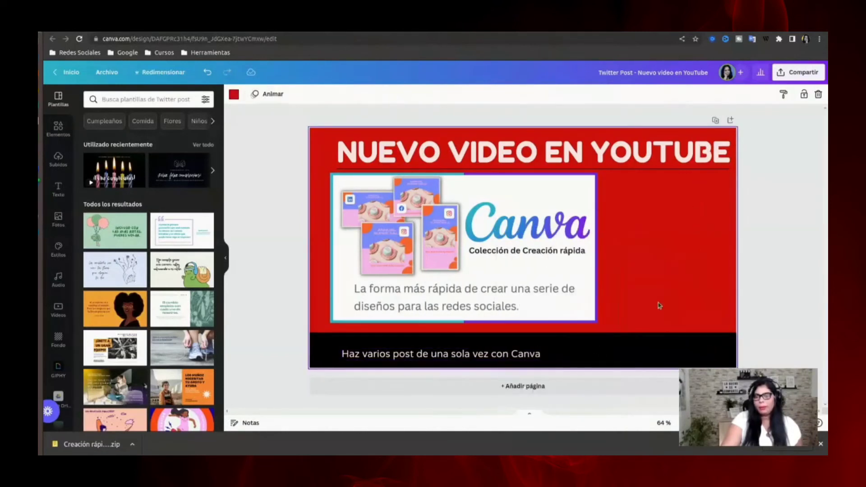
- Duplicate the footer text "Haz varios post de una sola vez con Canva" and place the copy on the red background above the footer
{"action": "left_click", "coordinate": [522, 354]}
{"action": "left_click", "coordinate": [805, 95]}
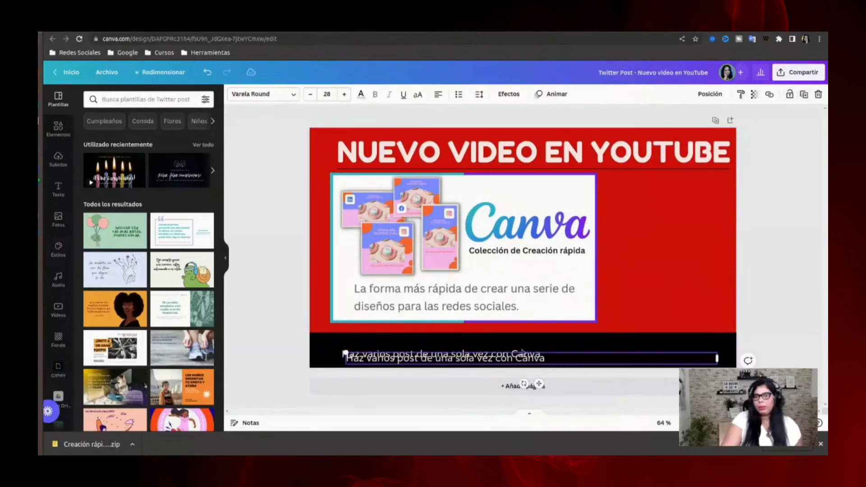
{"action": "left_click_drag", "start_coordinate": [492, 358], "coordinate": [704, 315]}
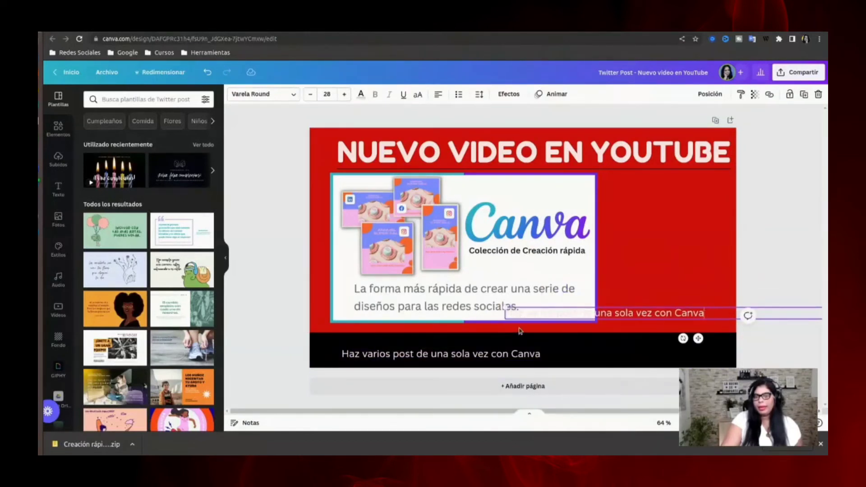
- Replace the copied text with #mitiempovaleoro and fit it in the red space beside the Canva image
{"action": "key", "text": "ctrl+a"}
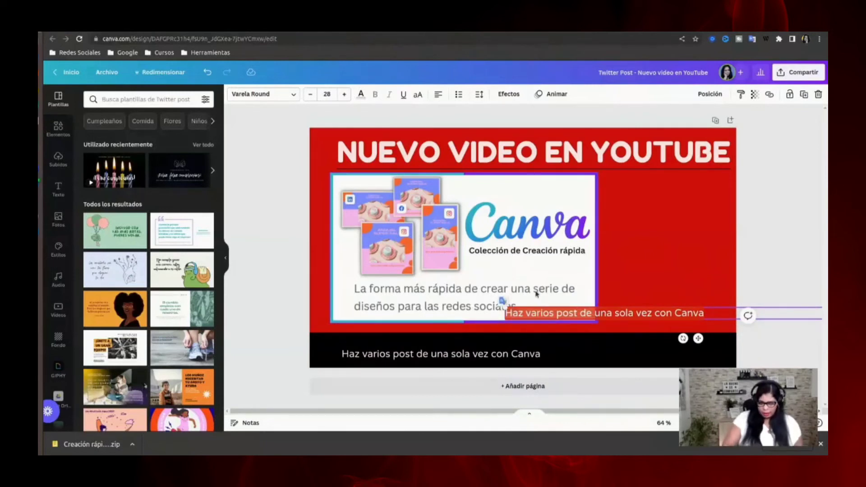
{"action": "key", "text": "BackSpace"}
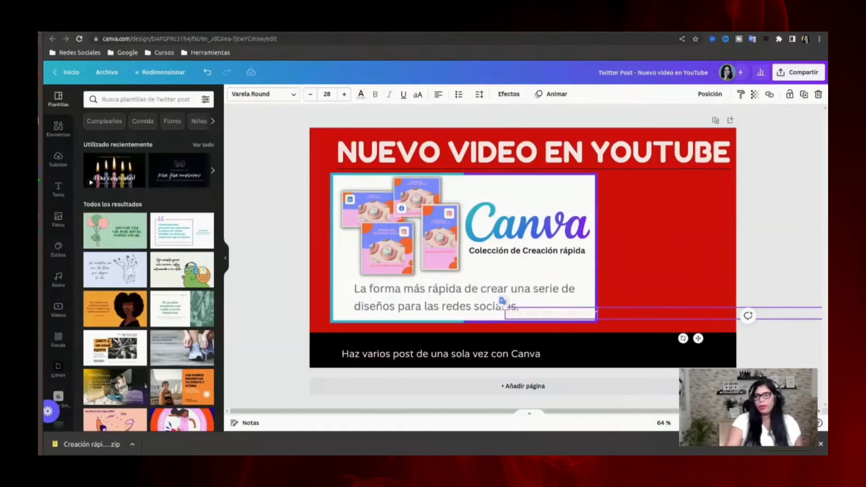
{"action": "left_click_drag", "start_coordinate": [502, 309], "coordinate": [603, 307]}
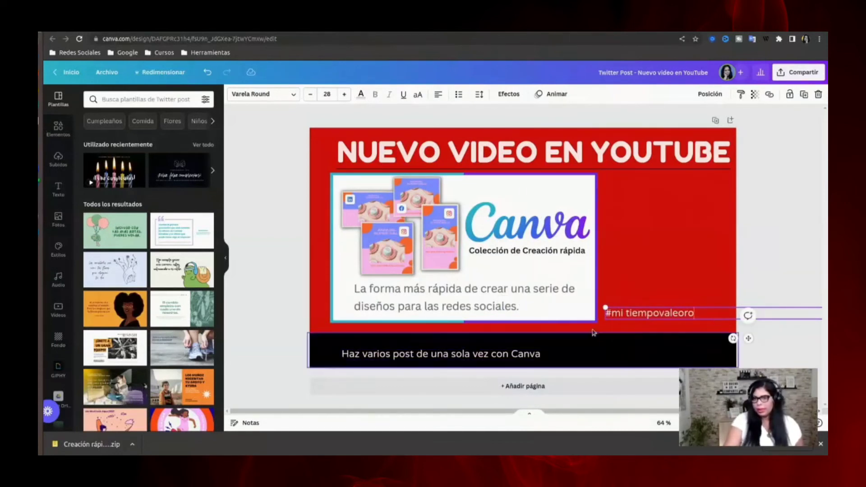
{"action": "left_click", "coordinate": [628, 313]}
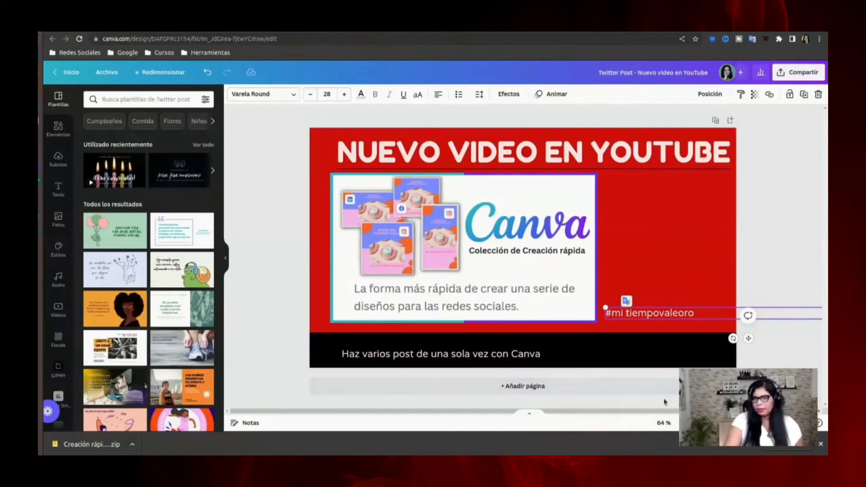
{"action": "key", "text": "BackSpace"}
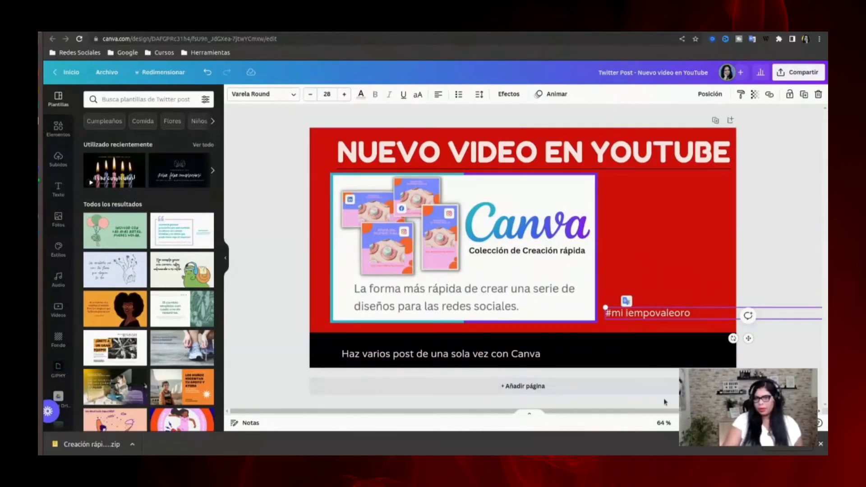
{"action": "key", "text": "BackSpace"}
{"action": "type", "text": "t"}
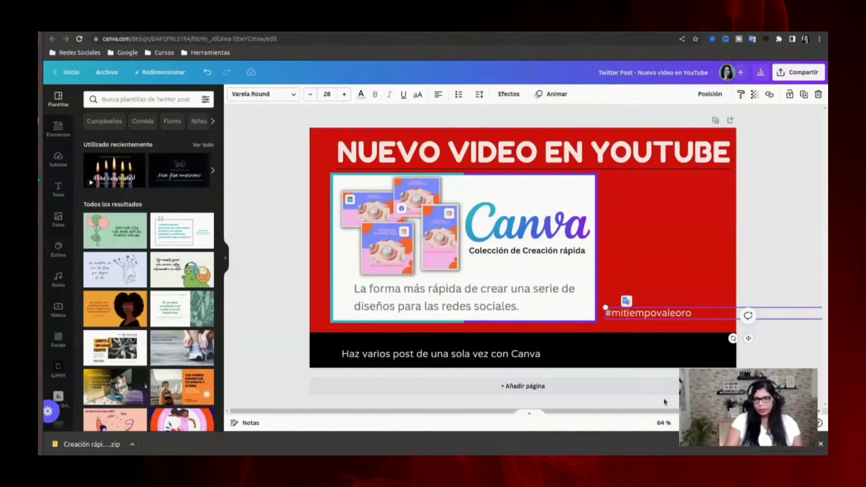
- Recolour the #mitiempovaleoro text white and nudge it slightly down beside the lower edge of the image
{"action": "left_click", "coordinate": [668, 235]}
{"action": "left_click", "coordinate": [665, 318]}
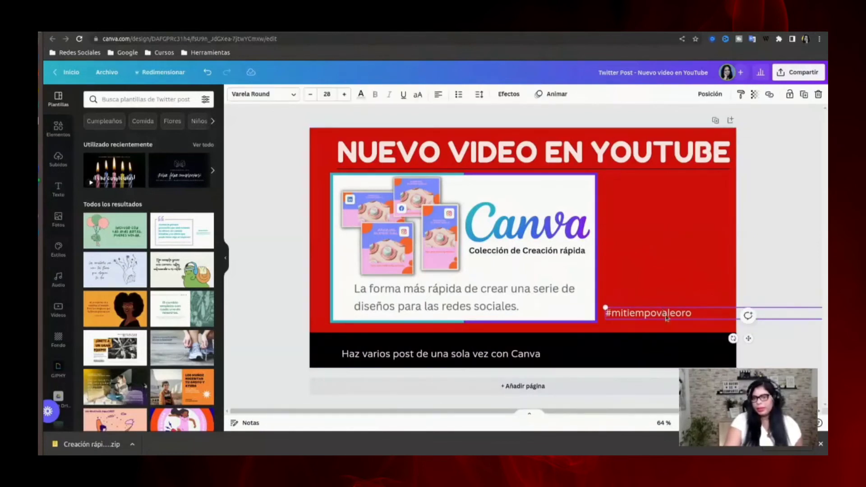
{"action": "left_click", "coordinate": [360, 98]}
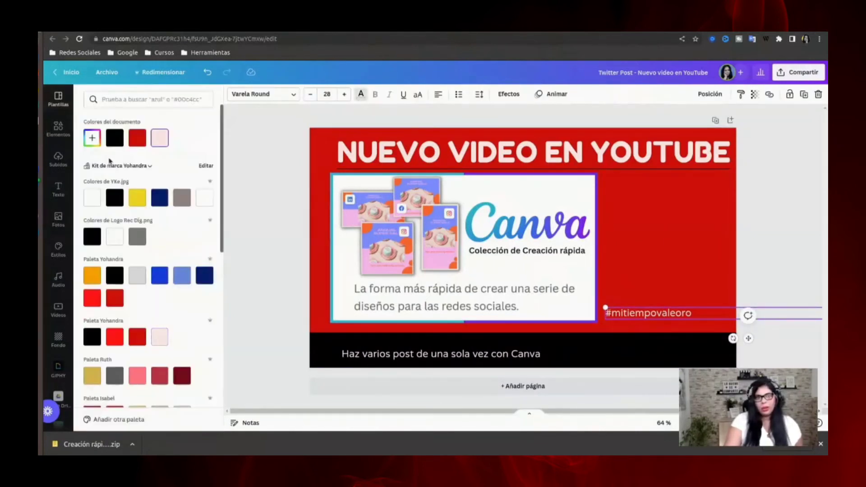
{"action": "left_click", "coordinate": [204, 197]}
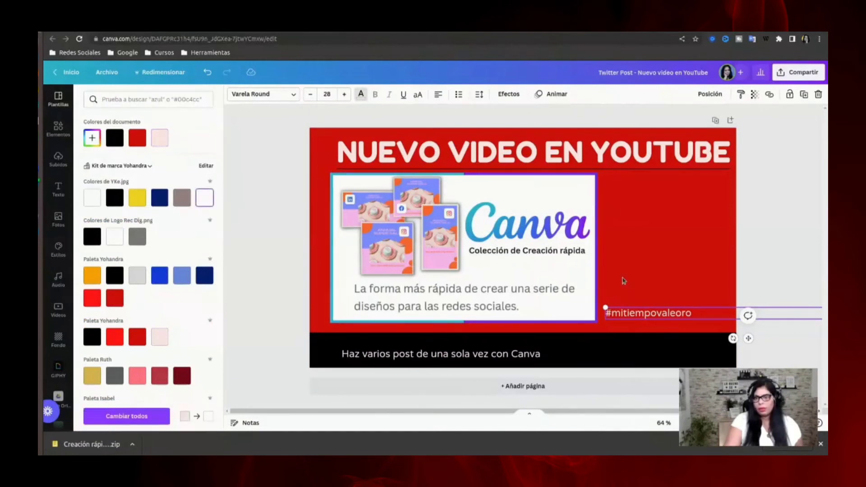
{"action": "left_click", "coordinate": [703, 270]}
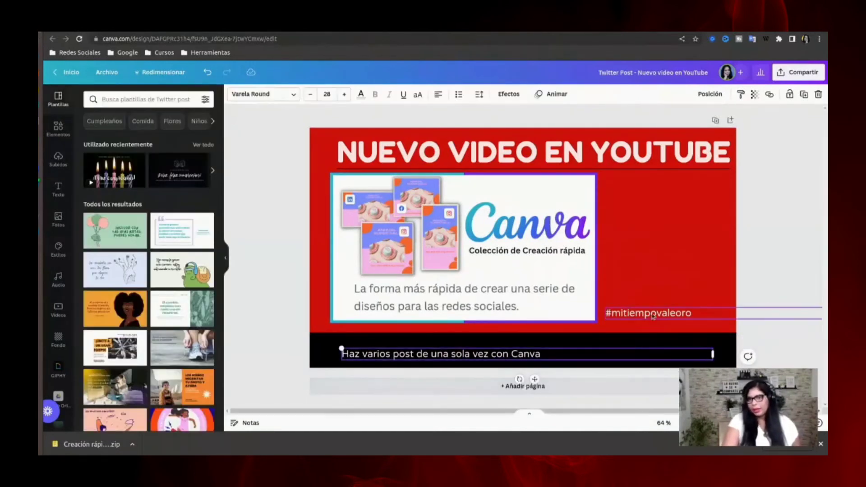
{"action": "left_click_drag", "start_coordinate": [653, 313], "coordinate": [655, 317]}
{"action": "left_click", "coordinate": [641, 266]}
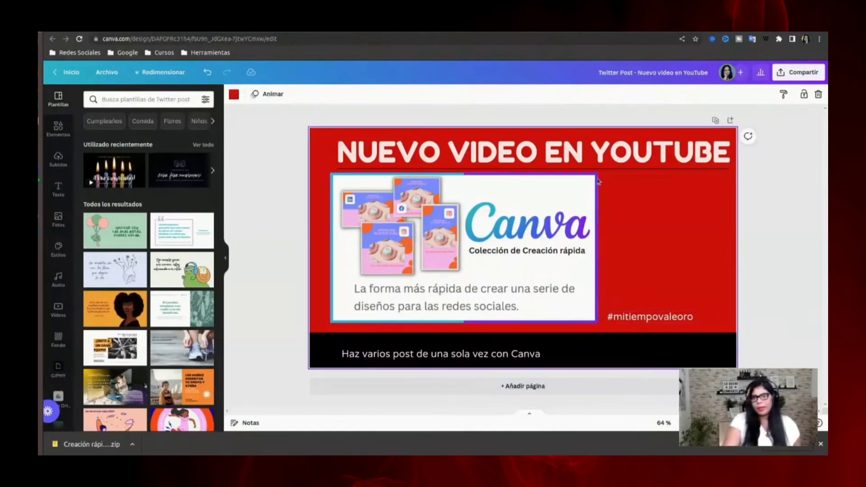
- Nudge the Canva image slightly to the right beneath the title line
{"action": "left_click", "coordinate": [531, 271]}
{"action": "left_click", "coordinate": [638, 272]}
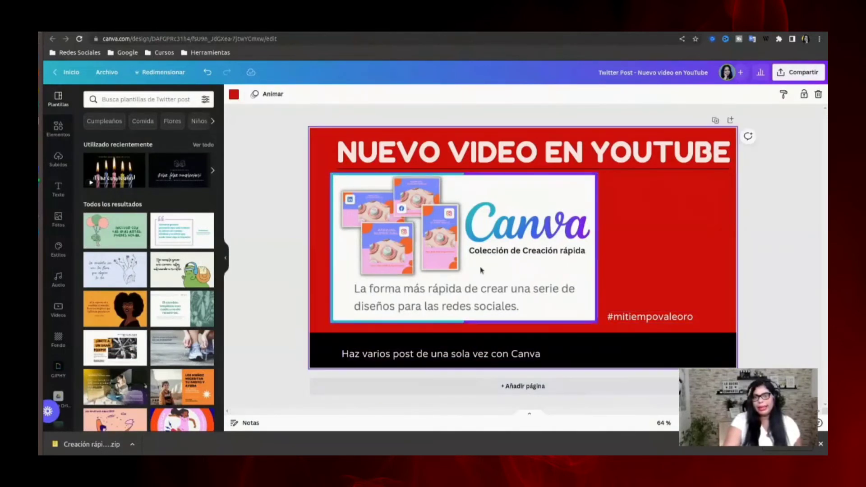
{"action": "left_click", "coordinate": [486, 273]}
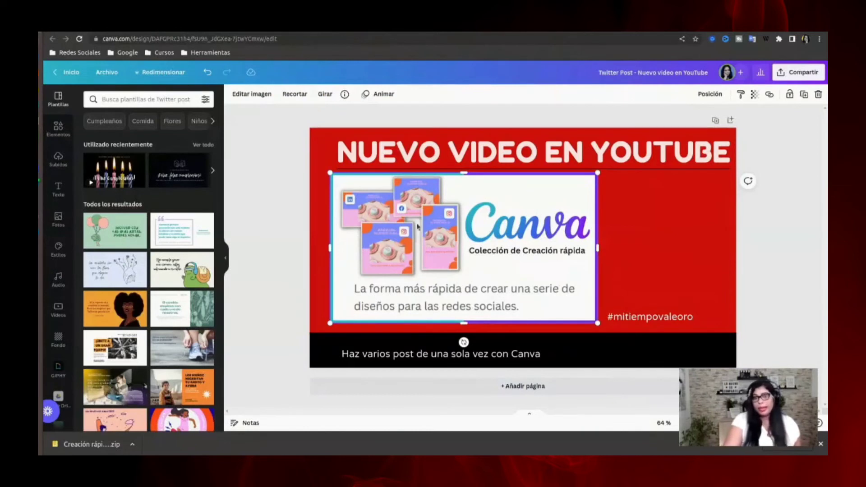
{"action": "left_click_drag", "start_coordinate": [447, 266], "coordinate": [443, 268]}
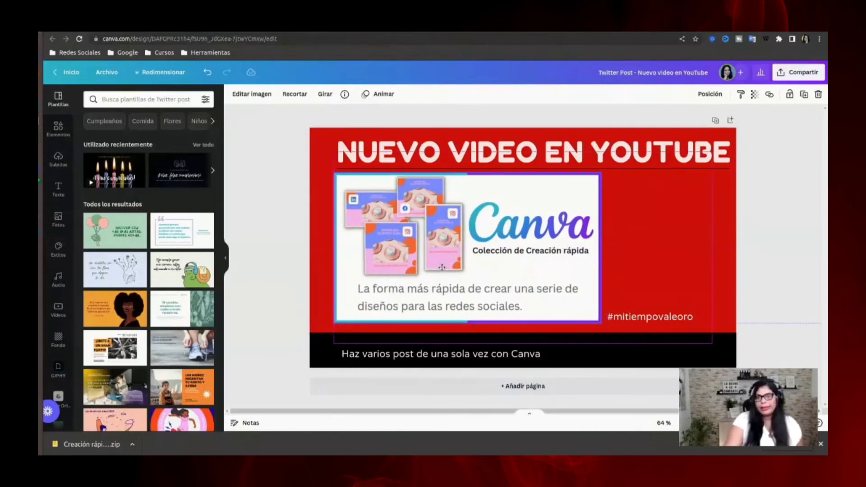
{"action": "left_click", "coordinate": [731, 180]}
- Revisit the collection, return to the Twitter post and shift the title slightly left and down to centre it across the design
{"action": "left_click", "coordinate": [302, 33]}
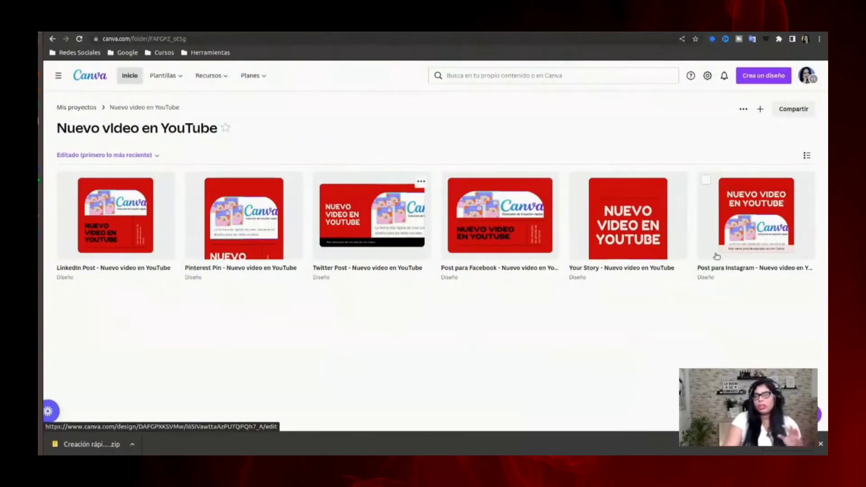
{"action": "left_click", "coordinate": [372, 216]}
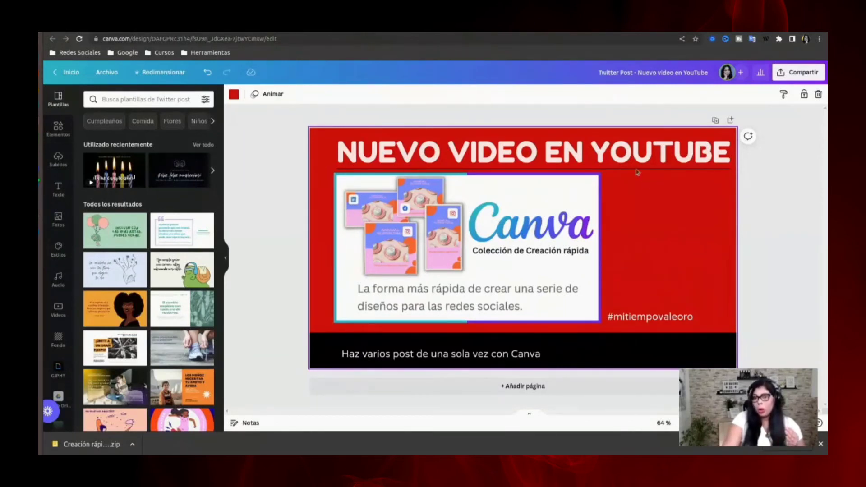
{"action": "left_click_drag", "start_coordinate": [625, 144], "coordinate": [617, 148]}
{"action": "left_click", "coordinate": [679, 265]}
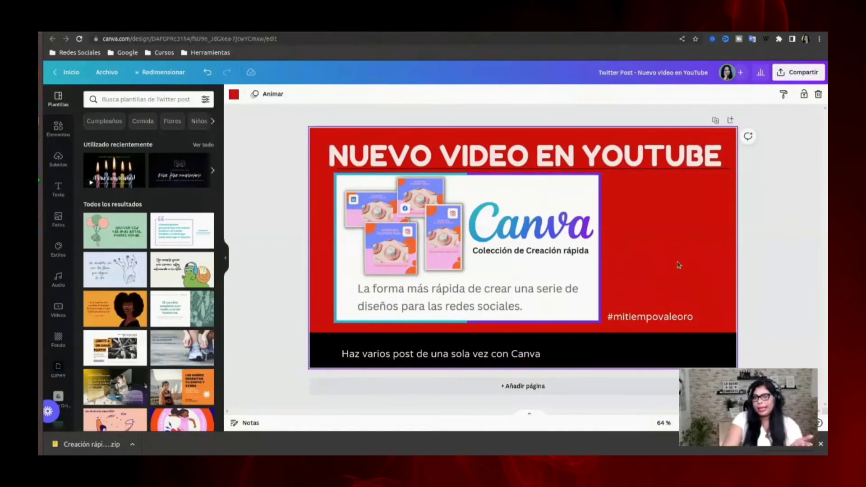
- Examine the direct Twitter publishing form in the Twitter post's sharing options, then close it without publishing
{"action": "left_click", "coordinate": [799, 72]}
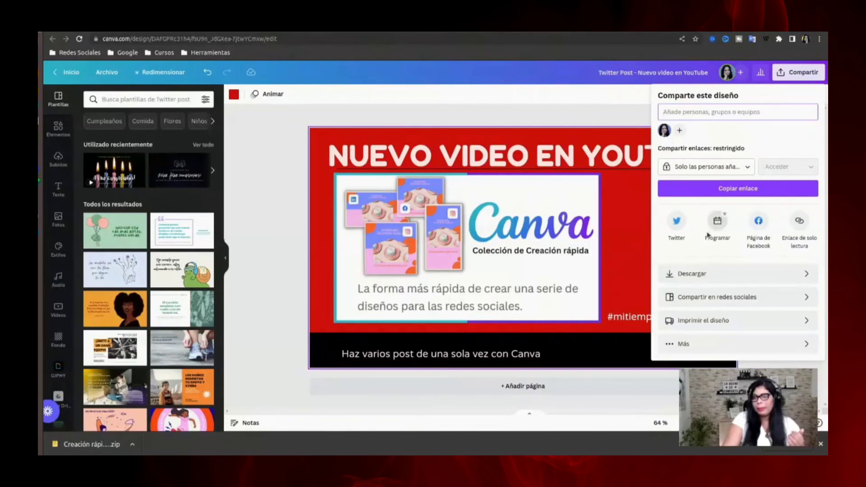
{"action": "left_click", "coordinate": [677, 221]}
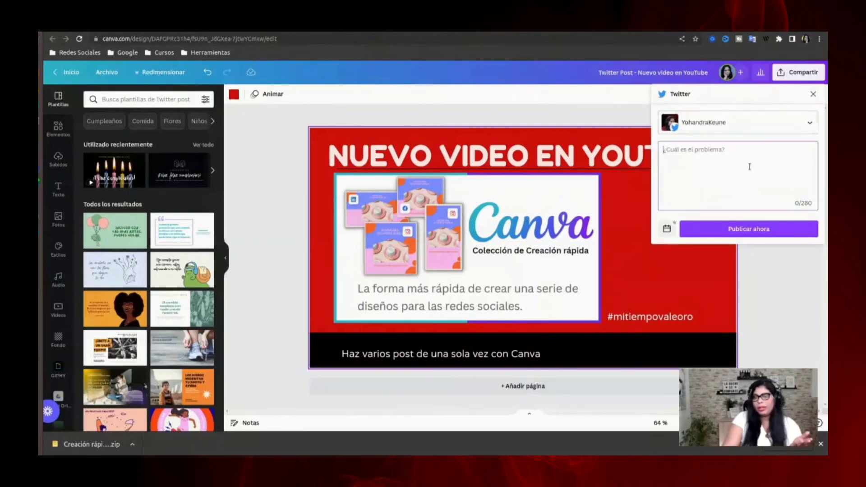
{"action": "left_click", "coordinate": [722, 164]}
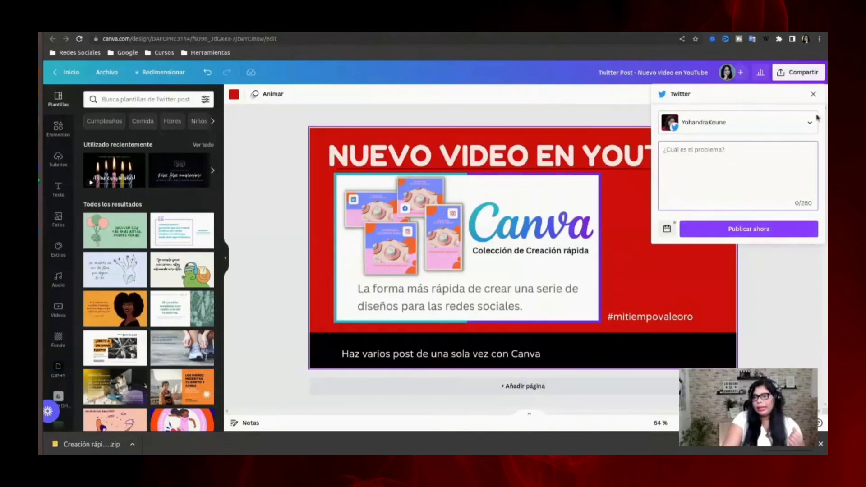
{"action": "left_click", "coordinate": [814, 94]}
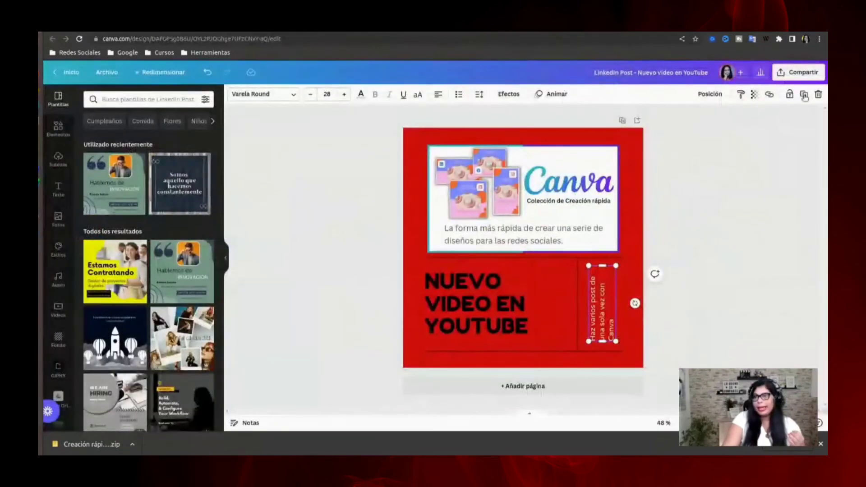
- Switch to the LinkedIn post and examine its sharing options for LinkedIn pages and profiles
{"action": "left_click", "coordinate": [798, 72]}
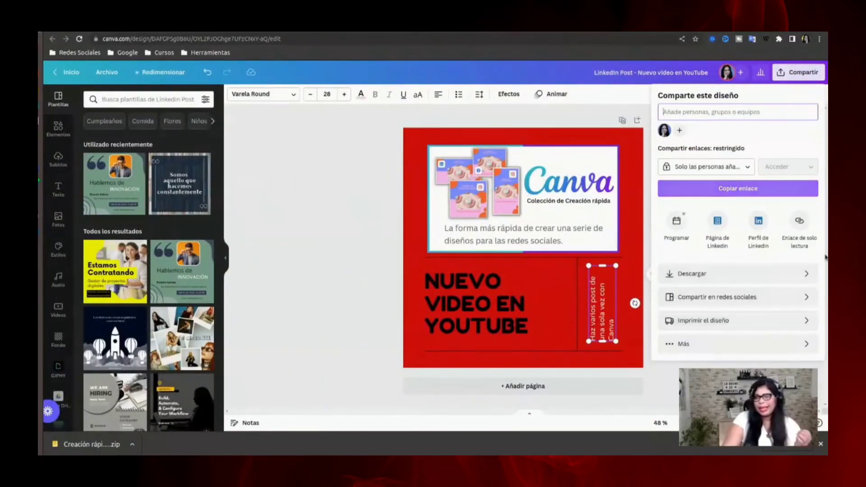
{"action": "left_click", "coordinate": [613, 102]}
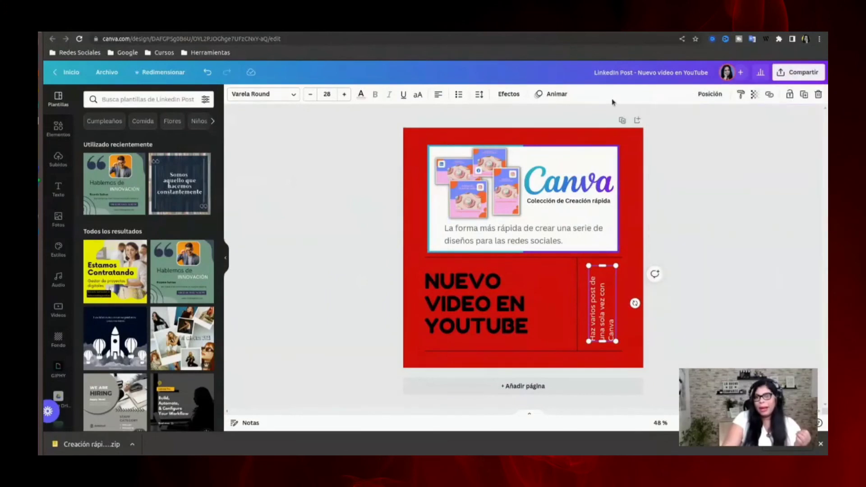